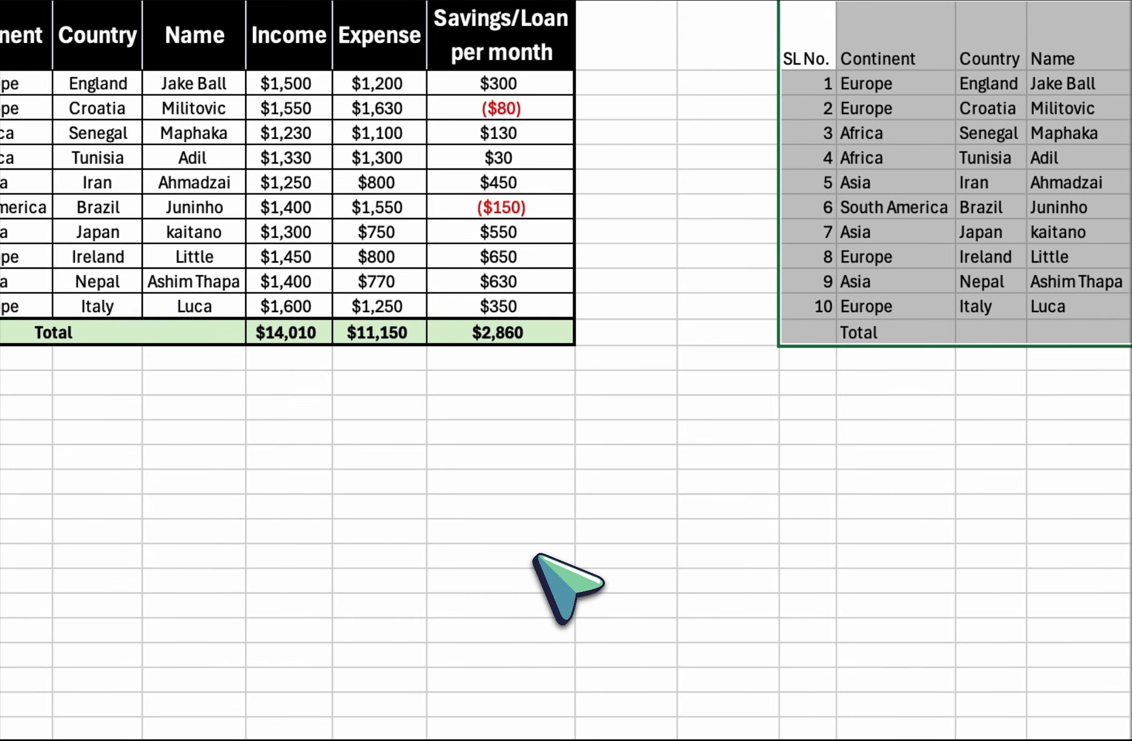
pyautogui.click(544, 556)
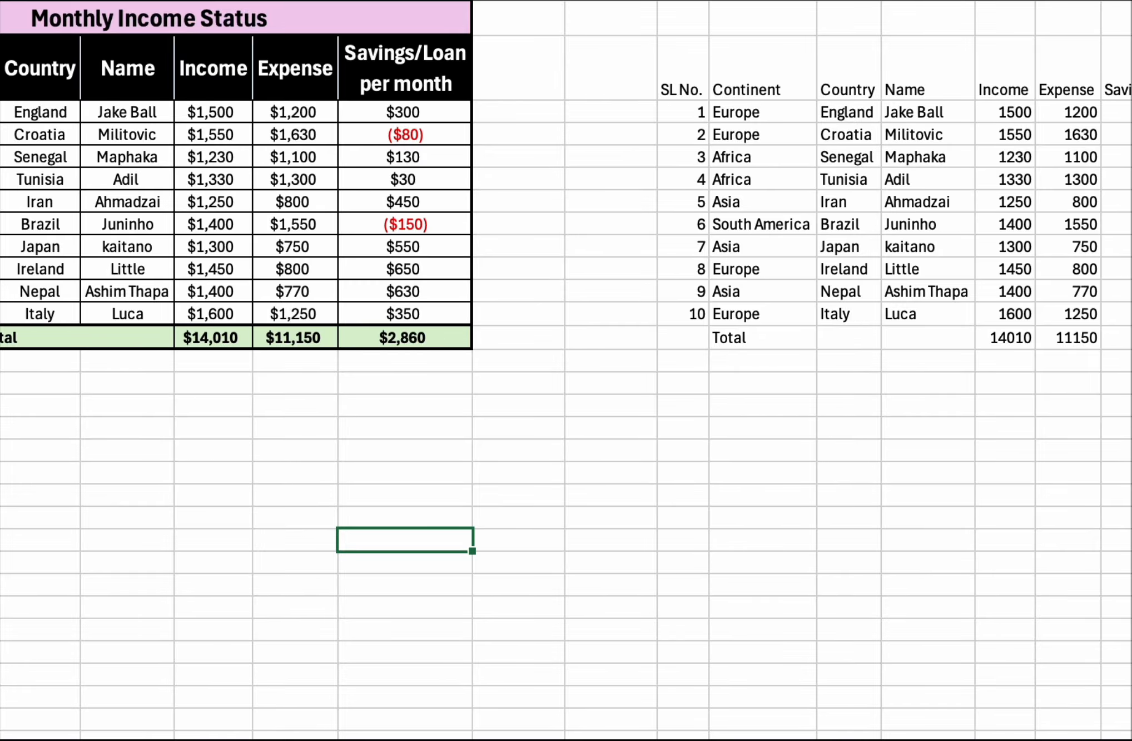
pyautogui.click(518, 382)
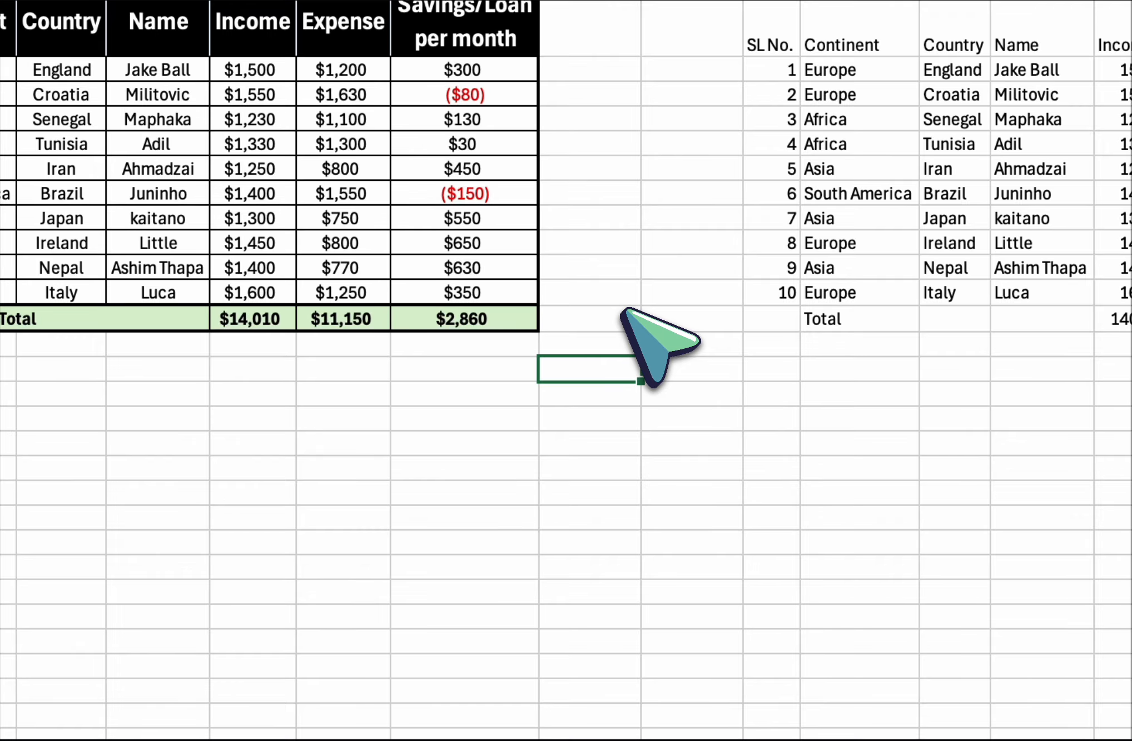
pyautogui.moveTo(590, 443); pyautogui.dragTo(692, 517)
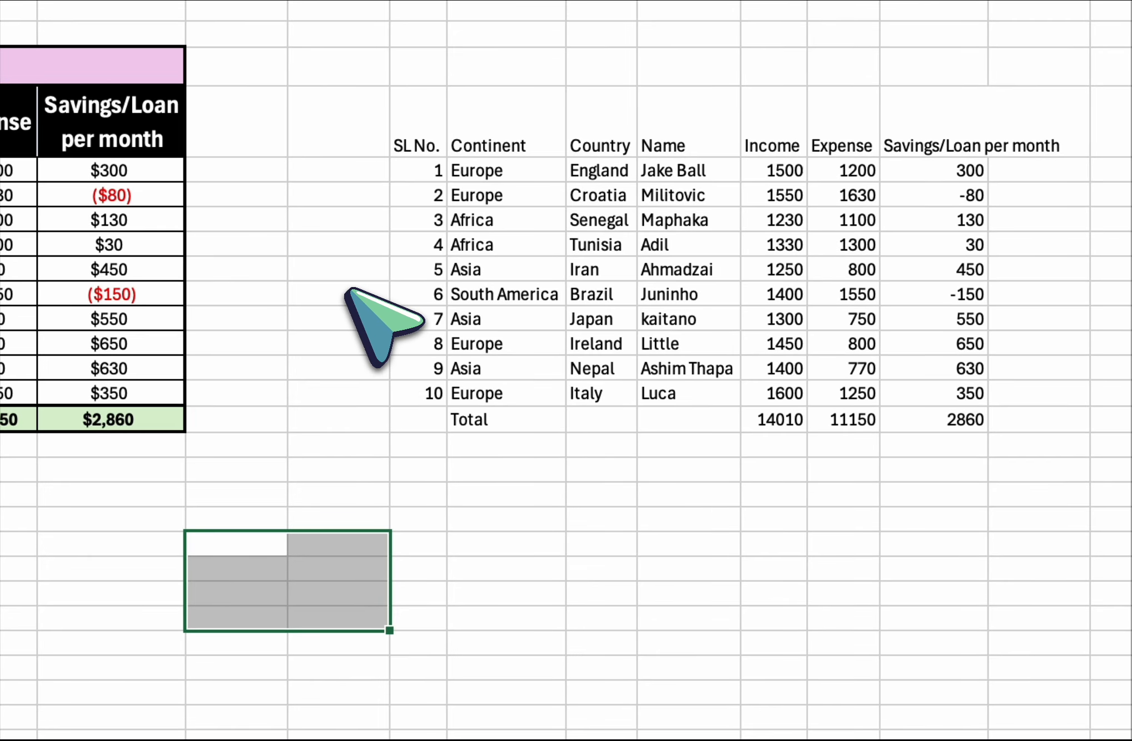
# Centre the contents of the unformatted table copy in columns K to Q both horizontally and vertically.
pyautogui.moveTo(424, 132); pyautogui.dragTo(1015, 410)
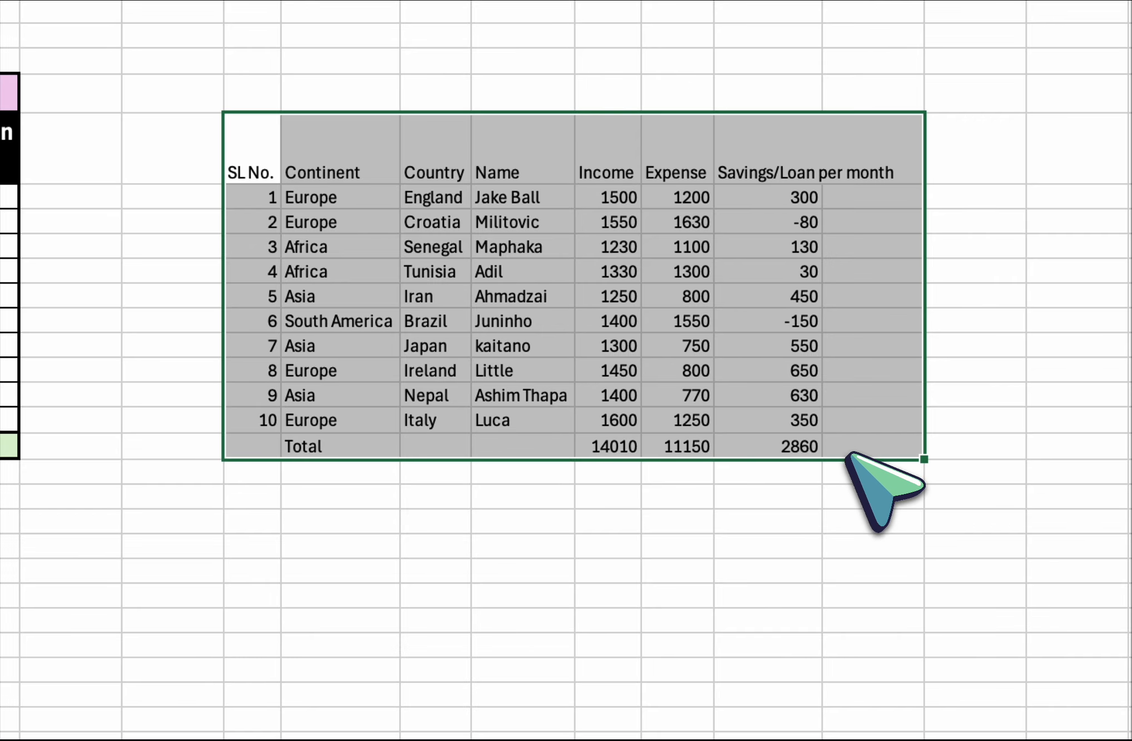
pyautogui.moveTo(847, 453); pyautogui.dragTo(806, 468)
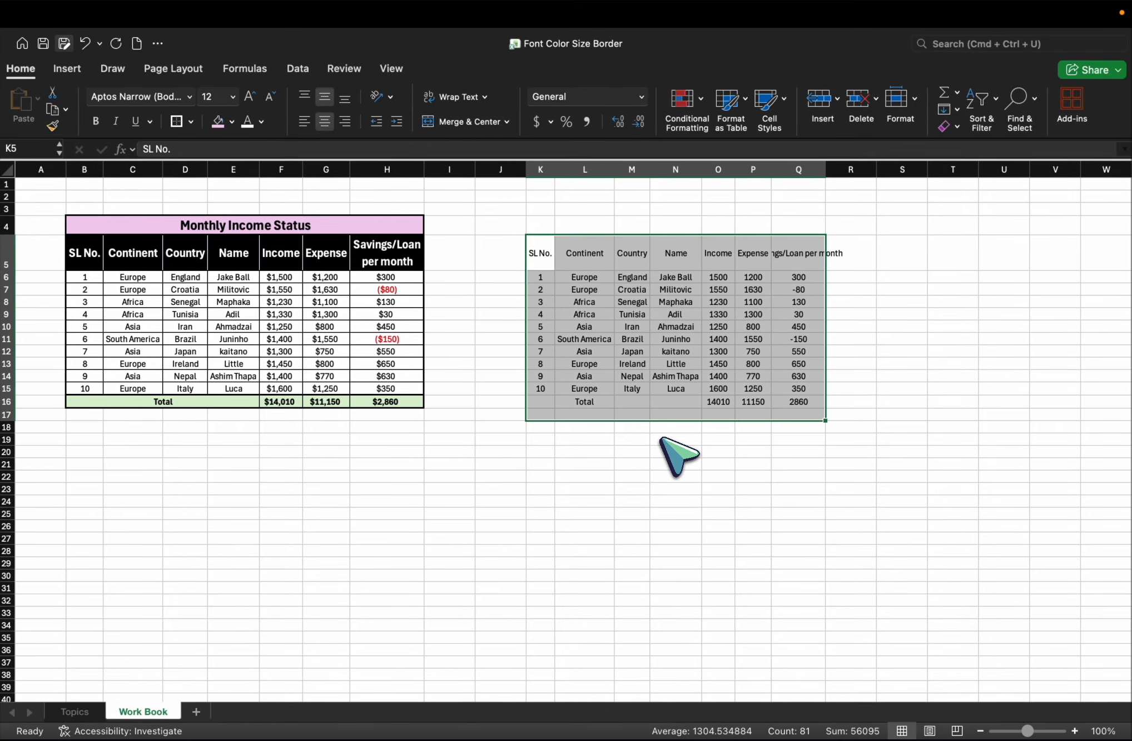
pyautogui.click(753, 363)
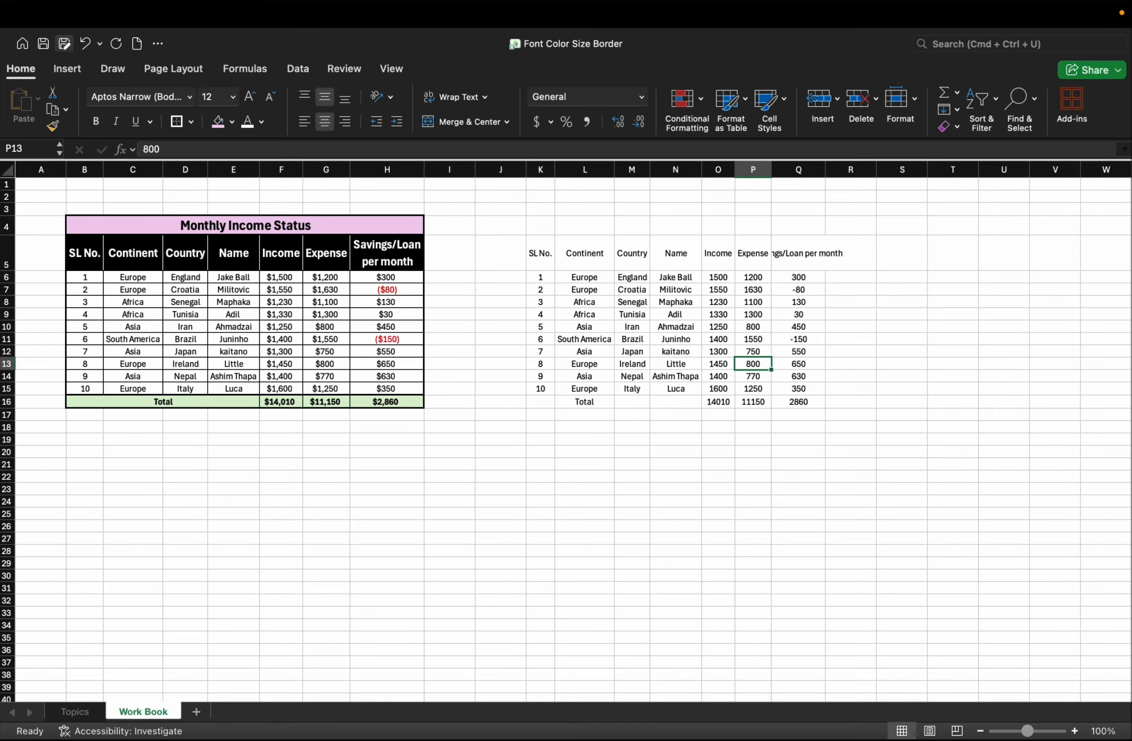
pyautogui.click(541, 253)
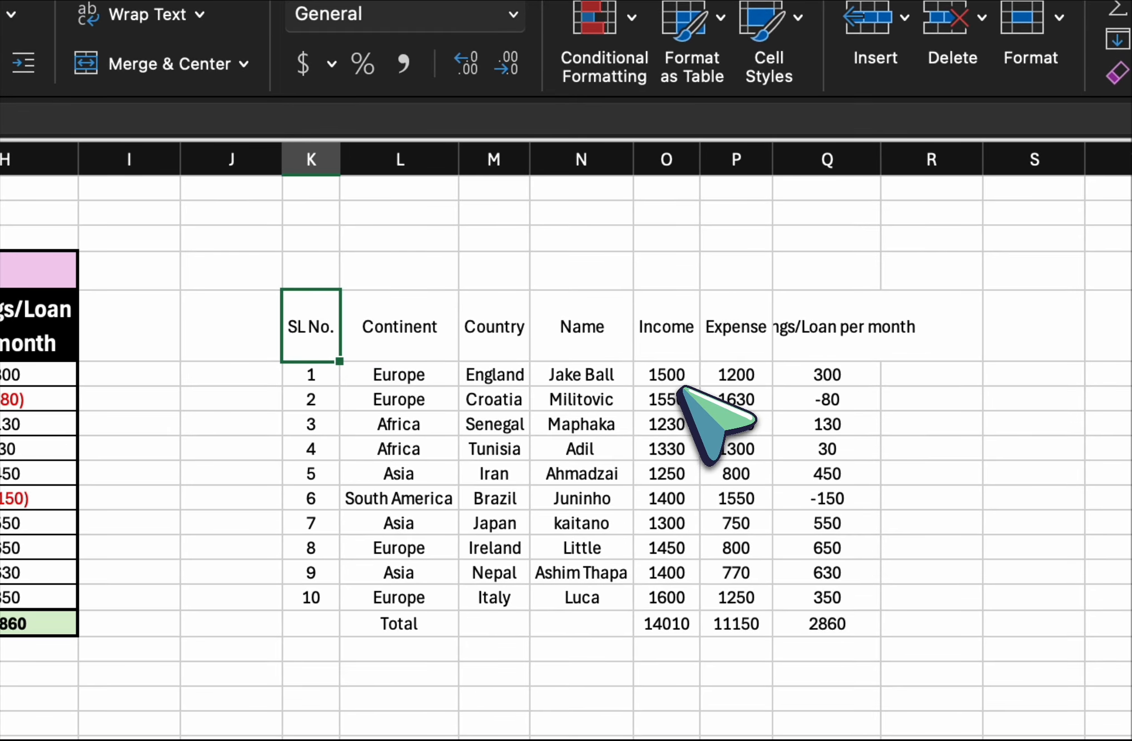
# Format the Income, Expense and Savings/Loan amounts of the unformatted table as $ English (United States) accounting values without decimal places.
pyautogui.moveTo(689, 373); pyautogui.dragTo(824, 628)
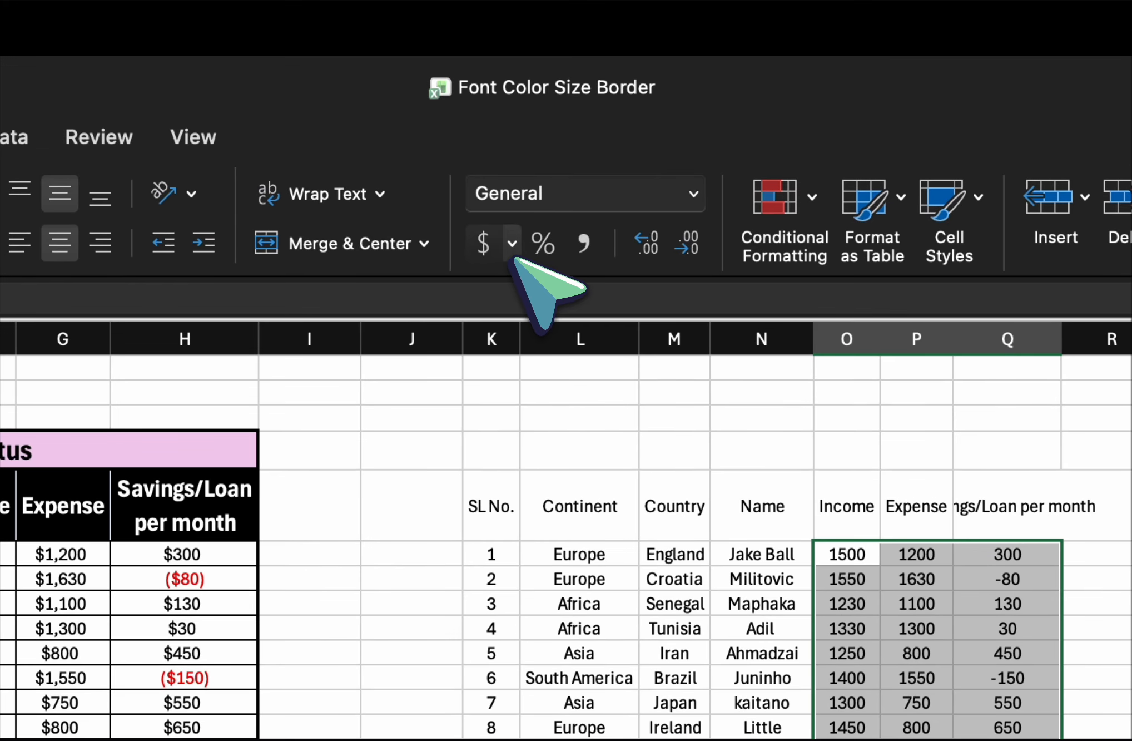
pyautogui.click(515, 253)
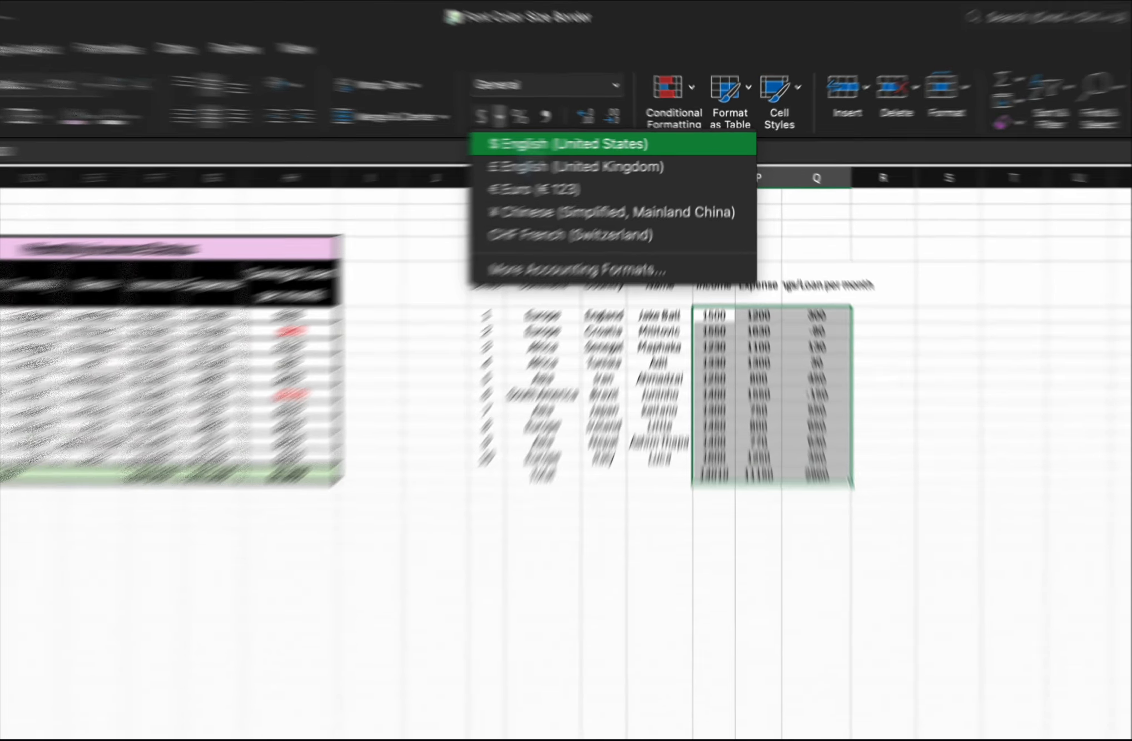
pyautogui.click(562, 143)
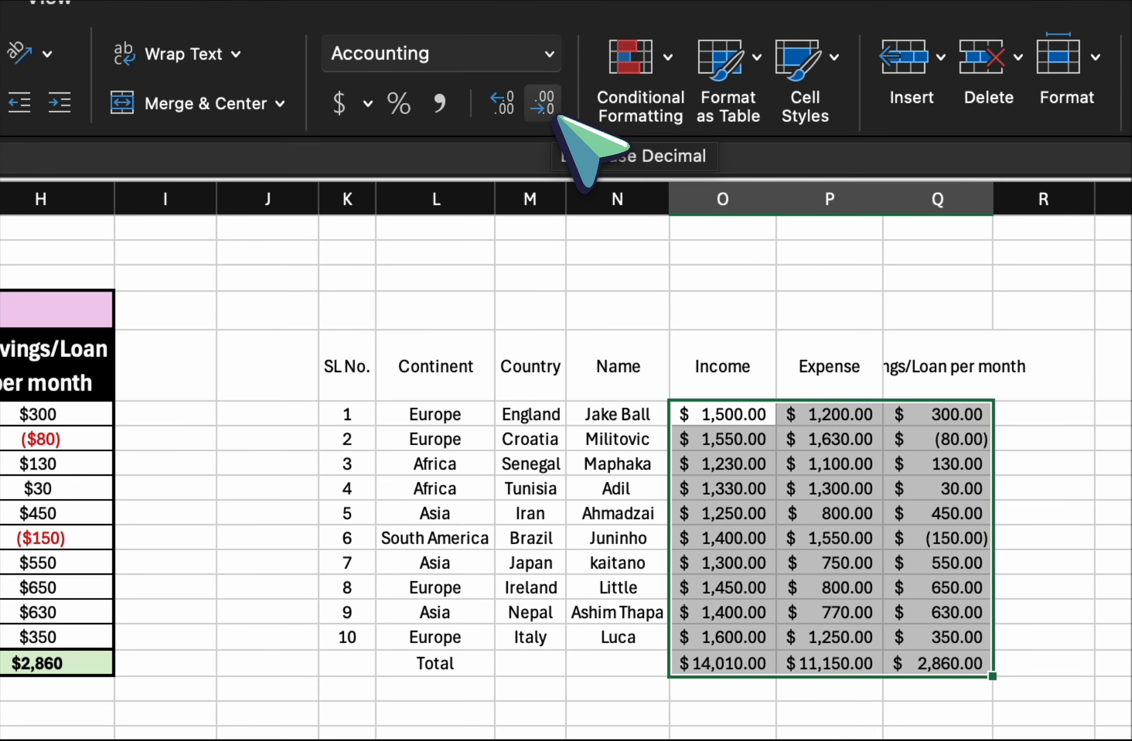
pyautogui.click(542, 103)
pyautogui.click(542, 103)
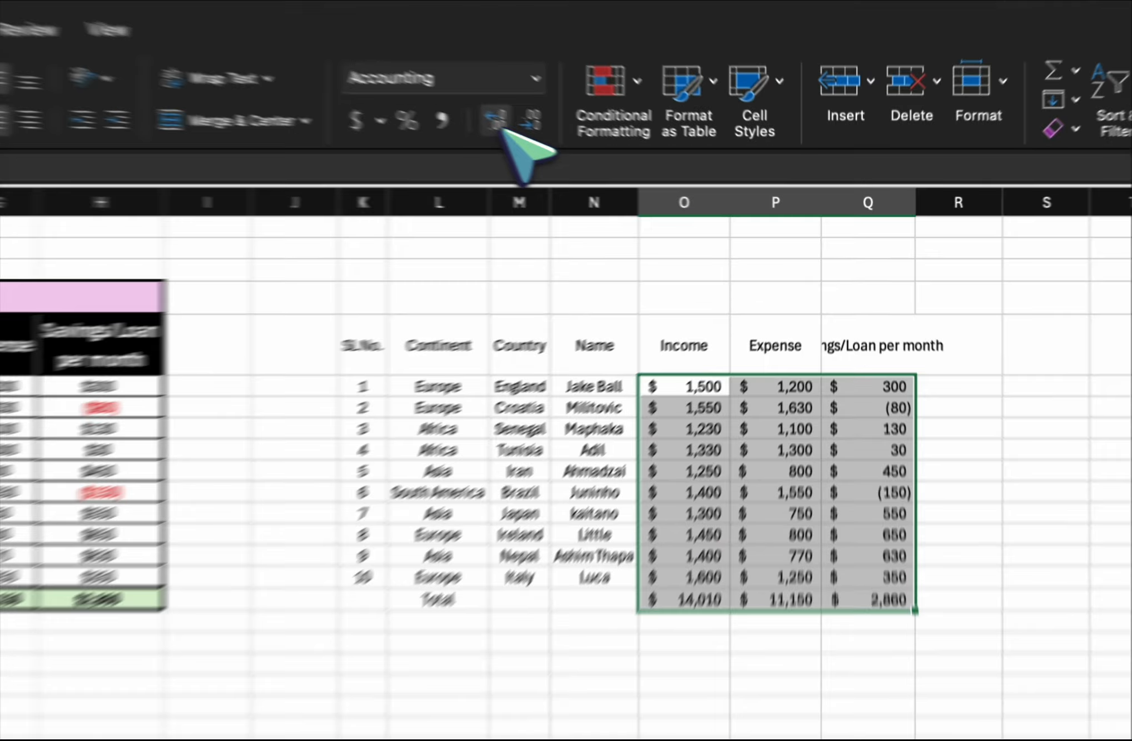
# Try showing the dollar amounts with two decimal places and undo both decimal increases.
pyautogui.click(546, 225)
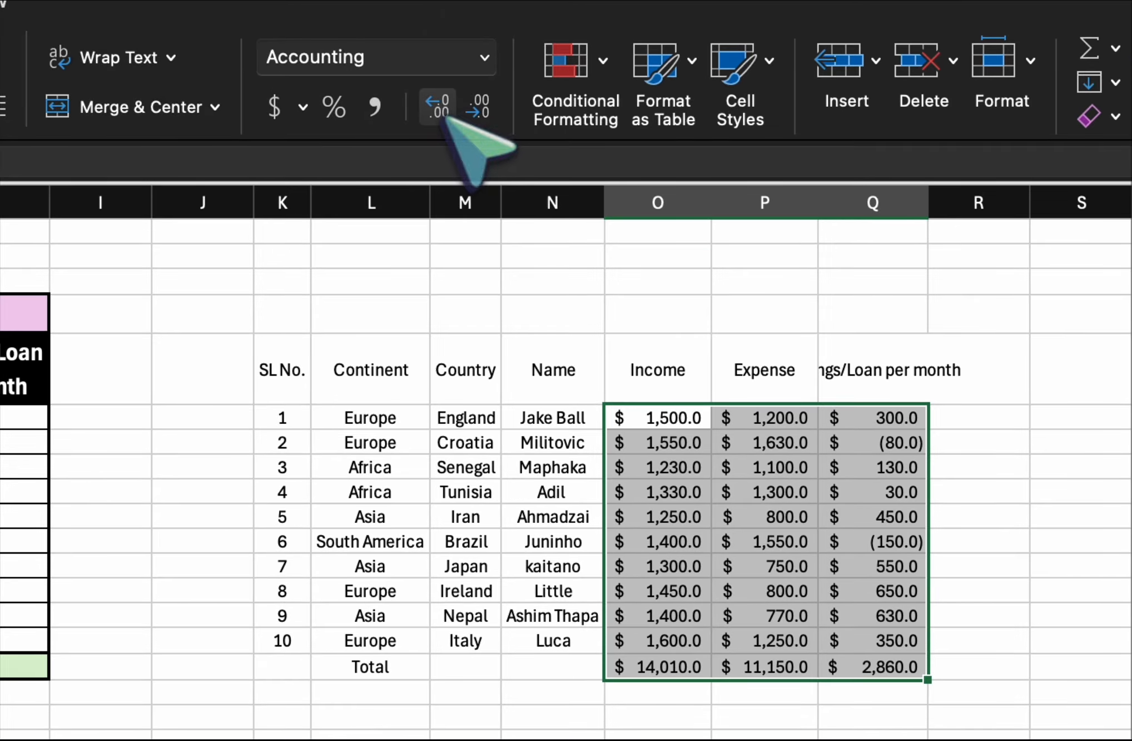
pyautogui.click(448, 117)
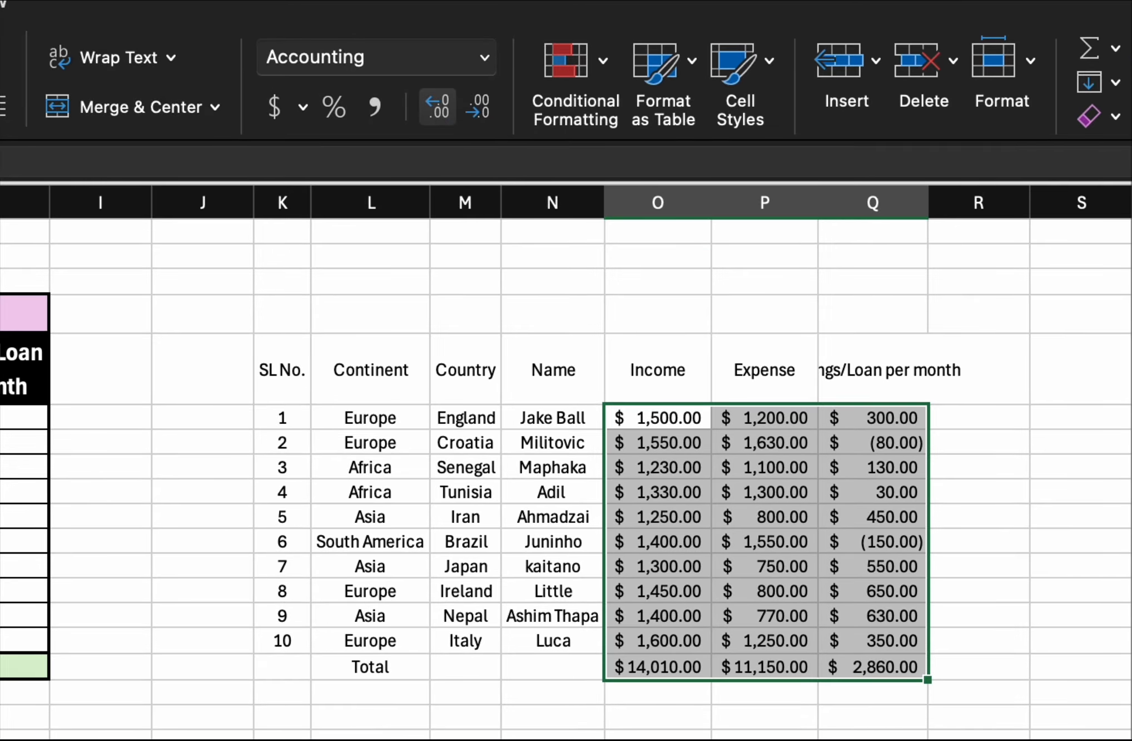
pyautogui.press('super+z')
pyautogui.press('super+z')
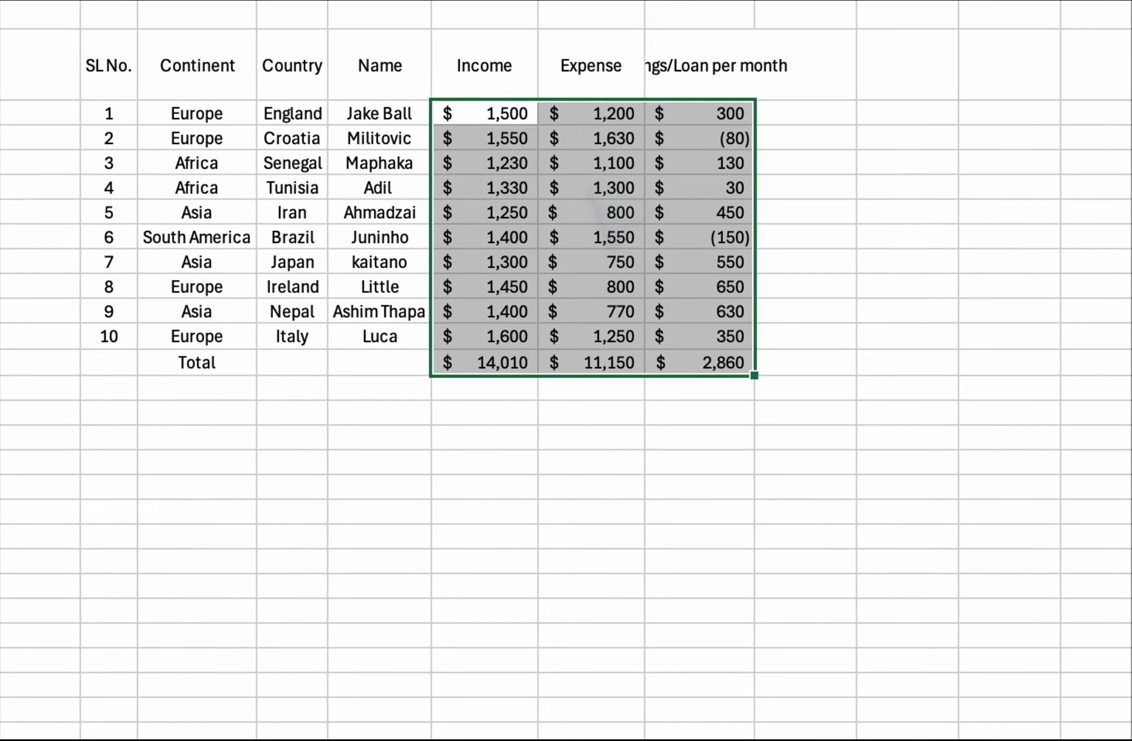
# Change the selected amounts to the Currency number format with negative numbers shown in red parentheses.
pyautogui.rightClick(587, 188)
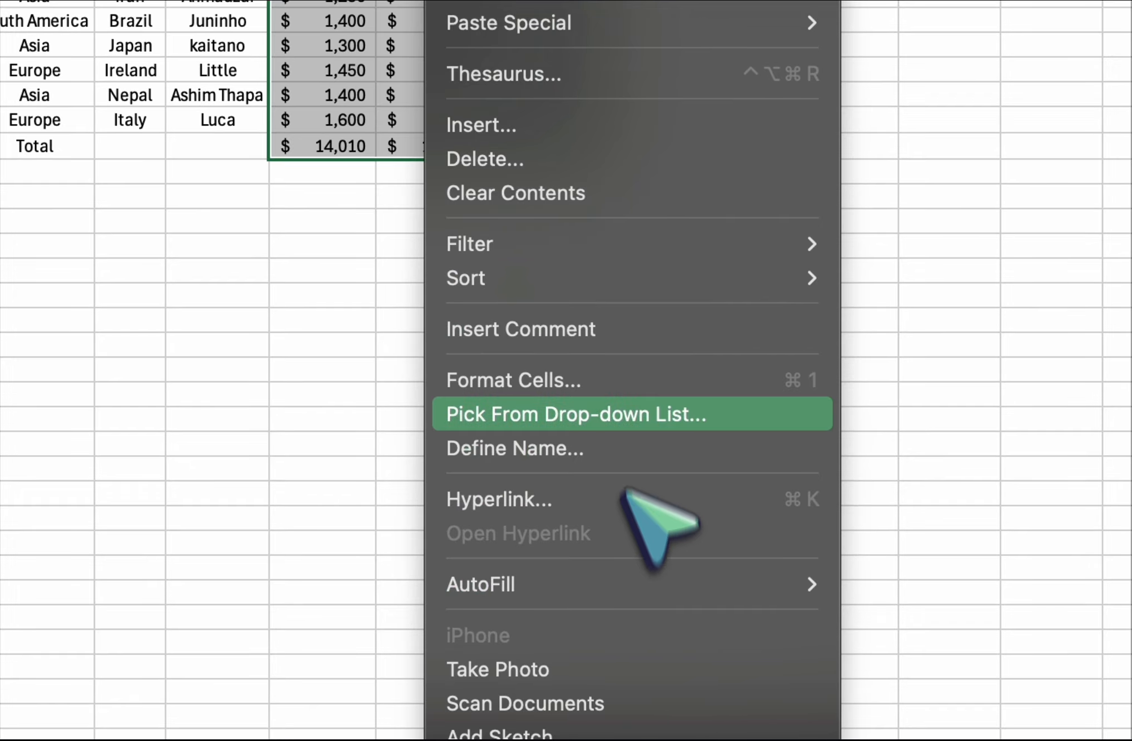
pyautogui.click(683, 380)
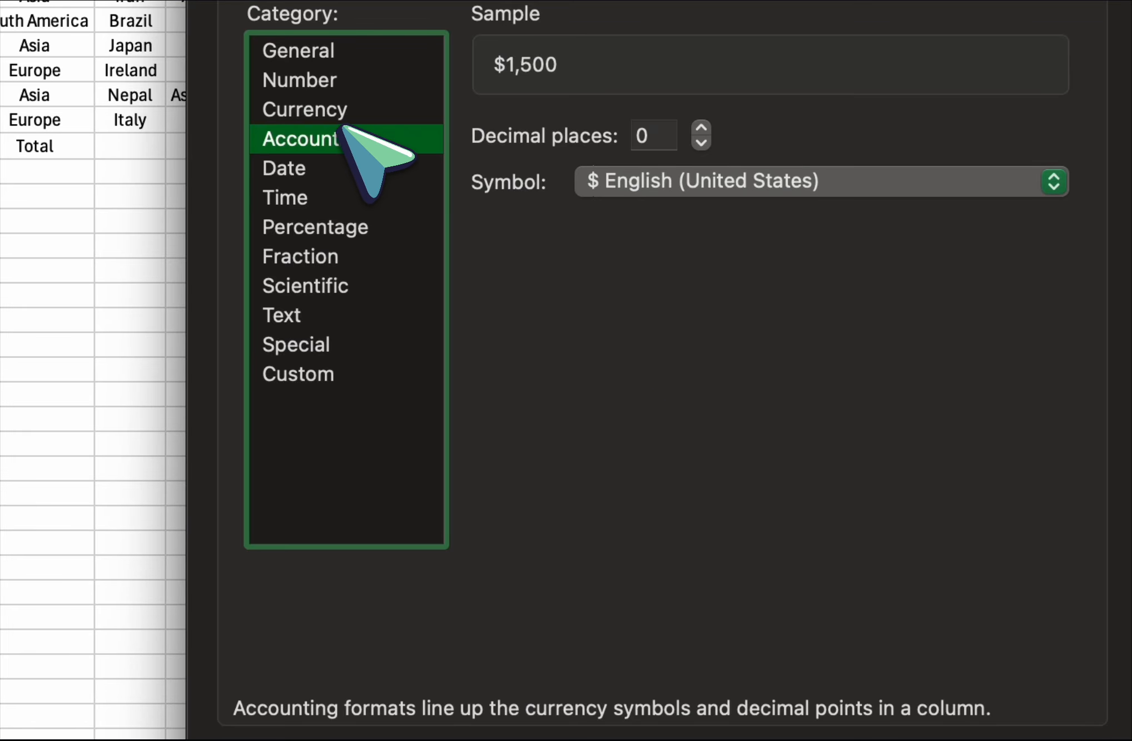
pyautogui.click(340, 120)
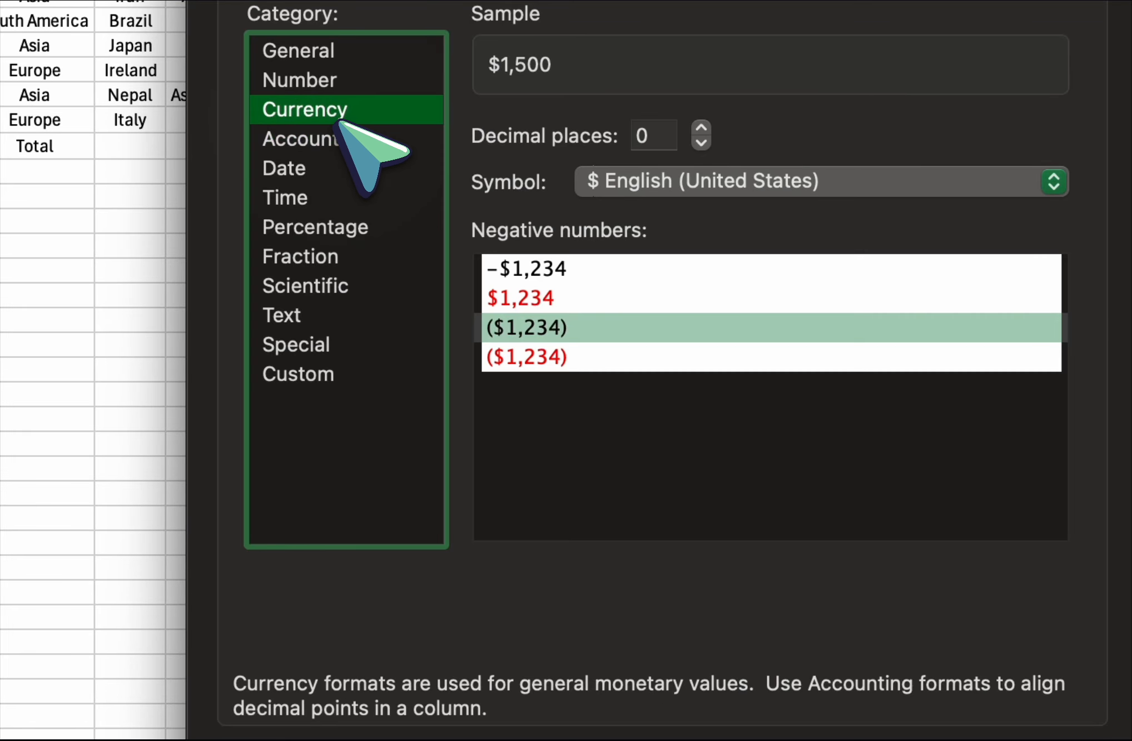
pyautogui.click(550, 358)
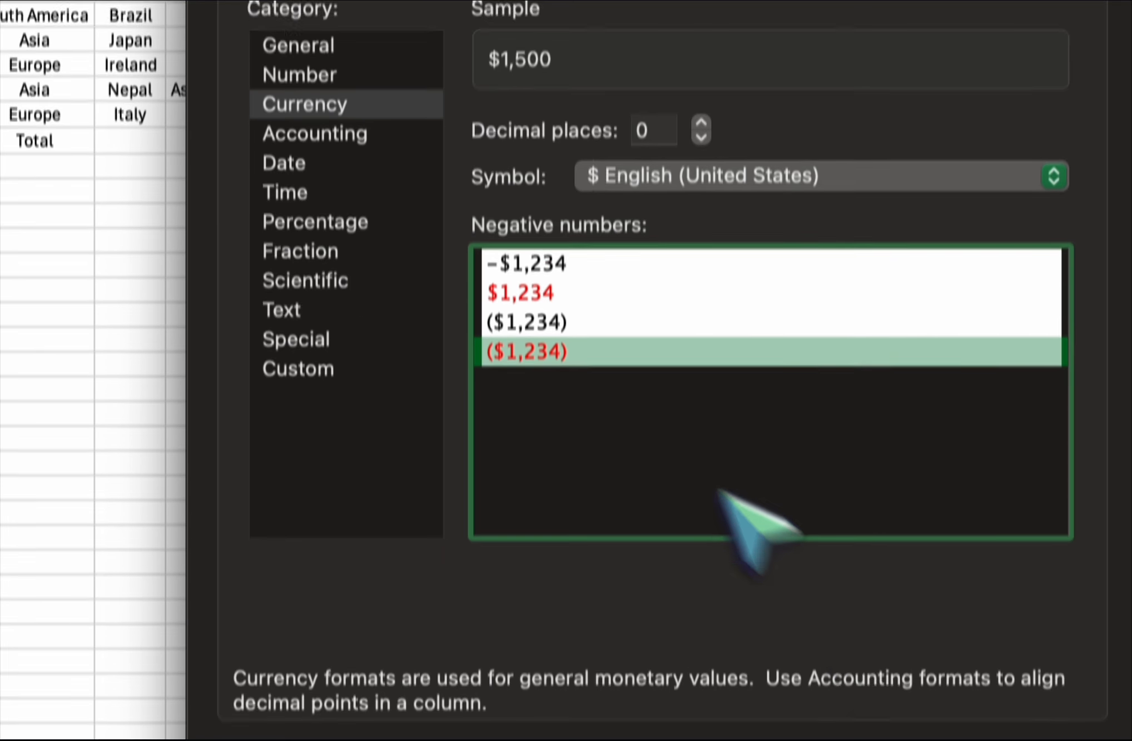
pyautogui.press('Return')
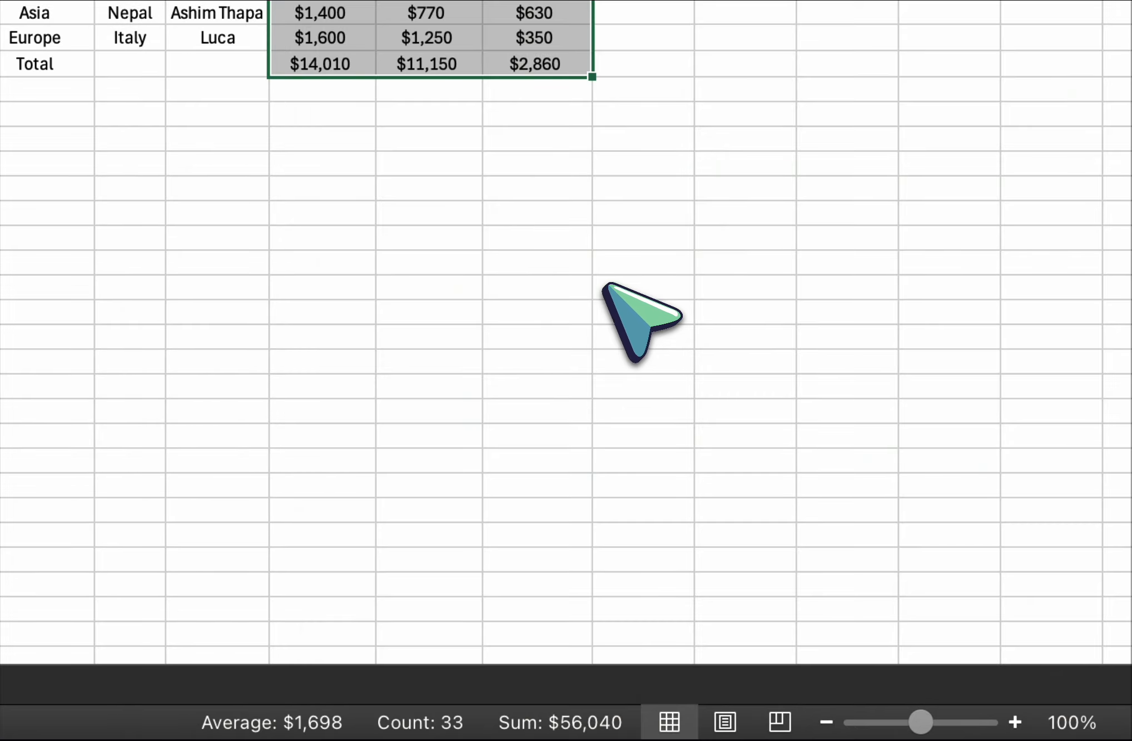
pyautogui.click(473, 215)
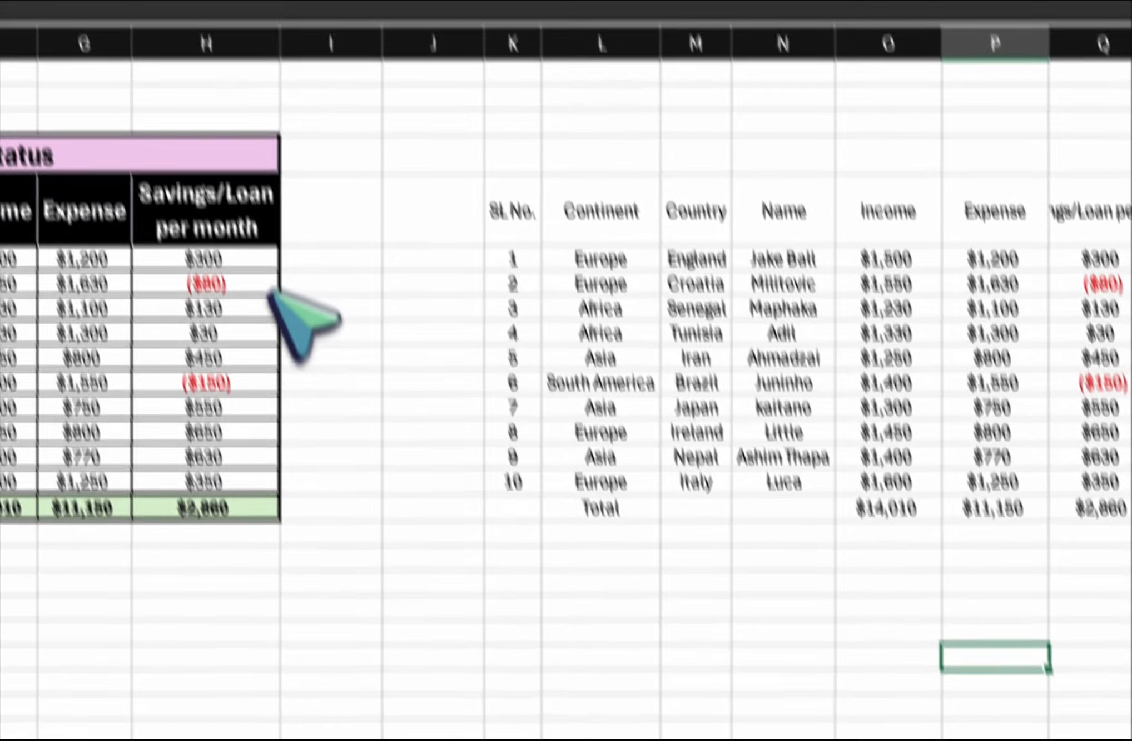
# Compare the negative Savings/Loan amounts in the original table and the table copy.
pyautogui.click(240, 285)
pyautogui.click(859, 321)
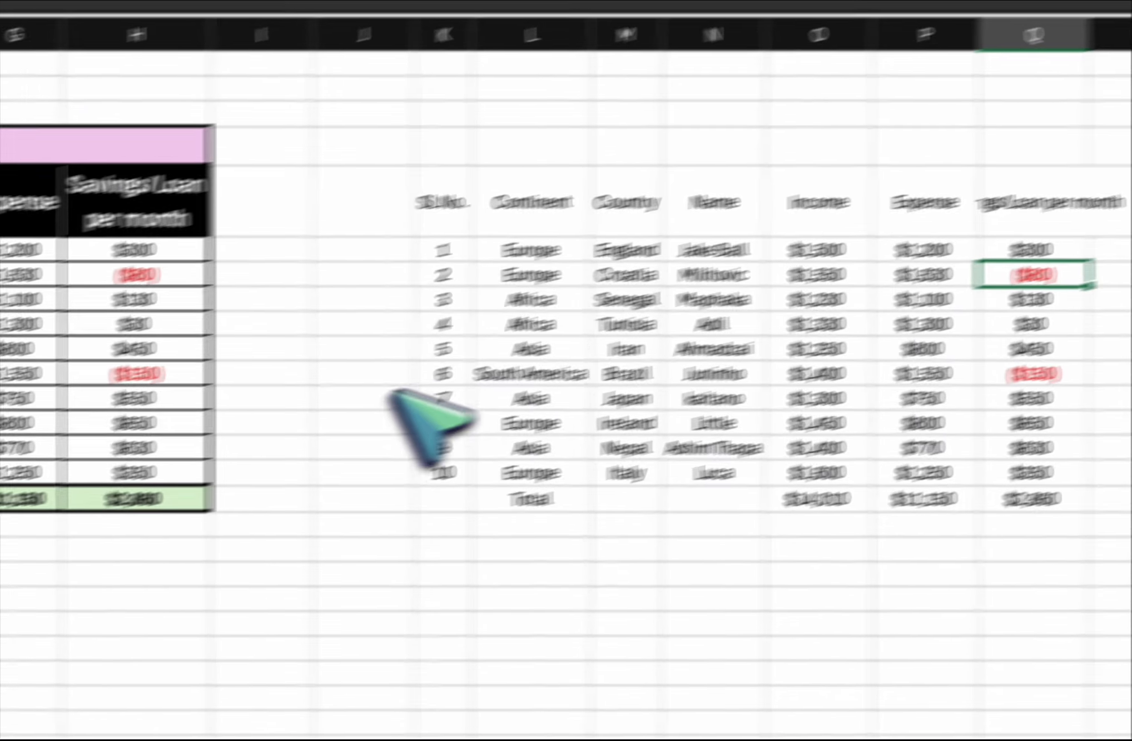
pyautogui.click(286, 350)
pyautogui.click(862, 415)
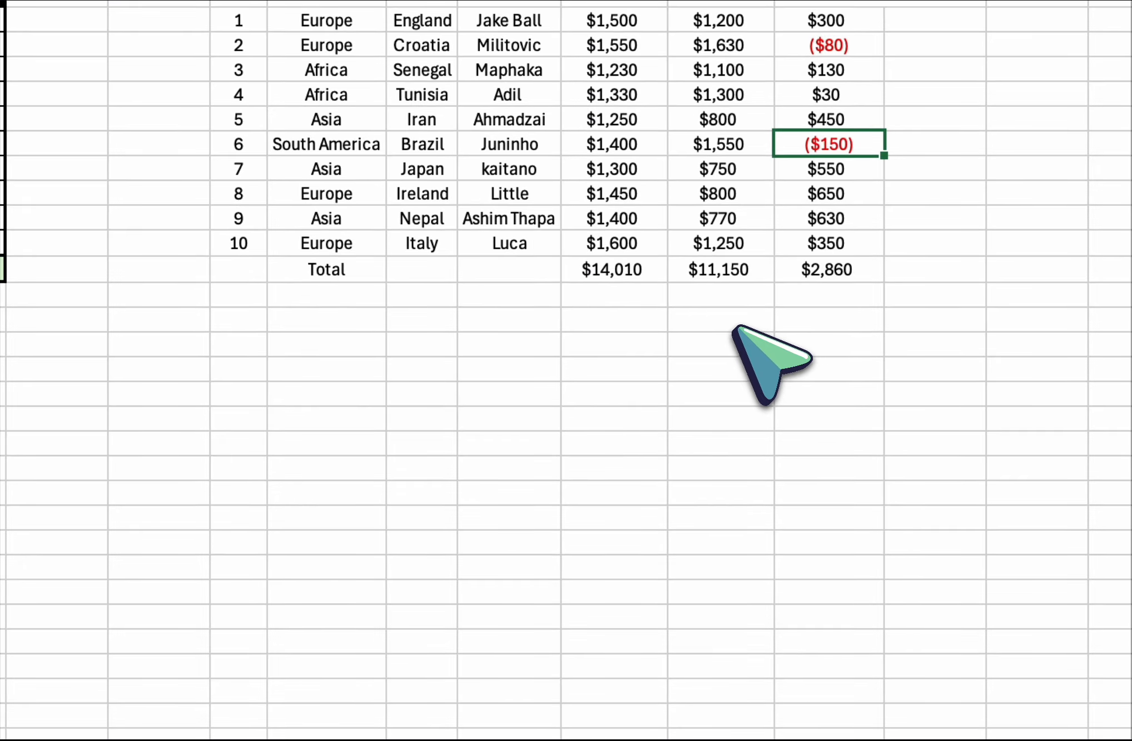
pyautogui.click(447, 393)
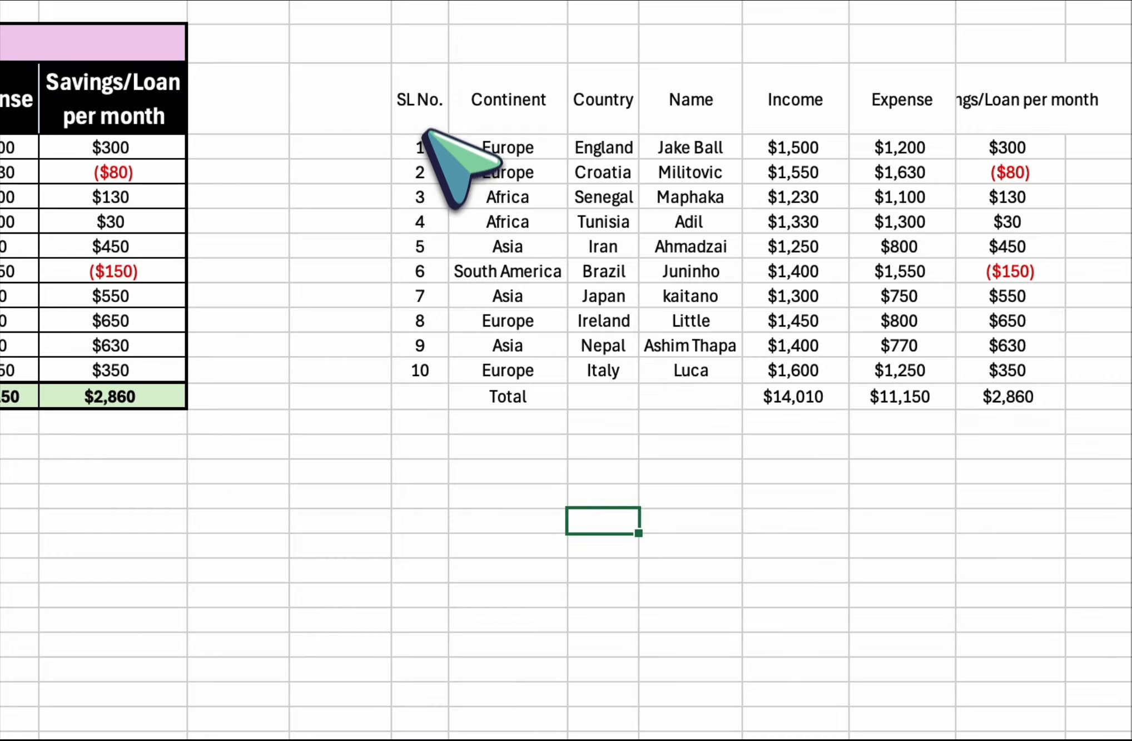
# Apply a Bottom Border to the table copy from the SL No. header through the Total row.
pyautogui.click(421, 116)
pyautogui.moveTo(448, 133)
pyautogui.mouseDown()
pyautogui.moveTo(733, 247)
pyautogui.moveTo(1048, 327)
pyautogui.moveTo(1036, 398)
pyautogui.mouseUp()
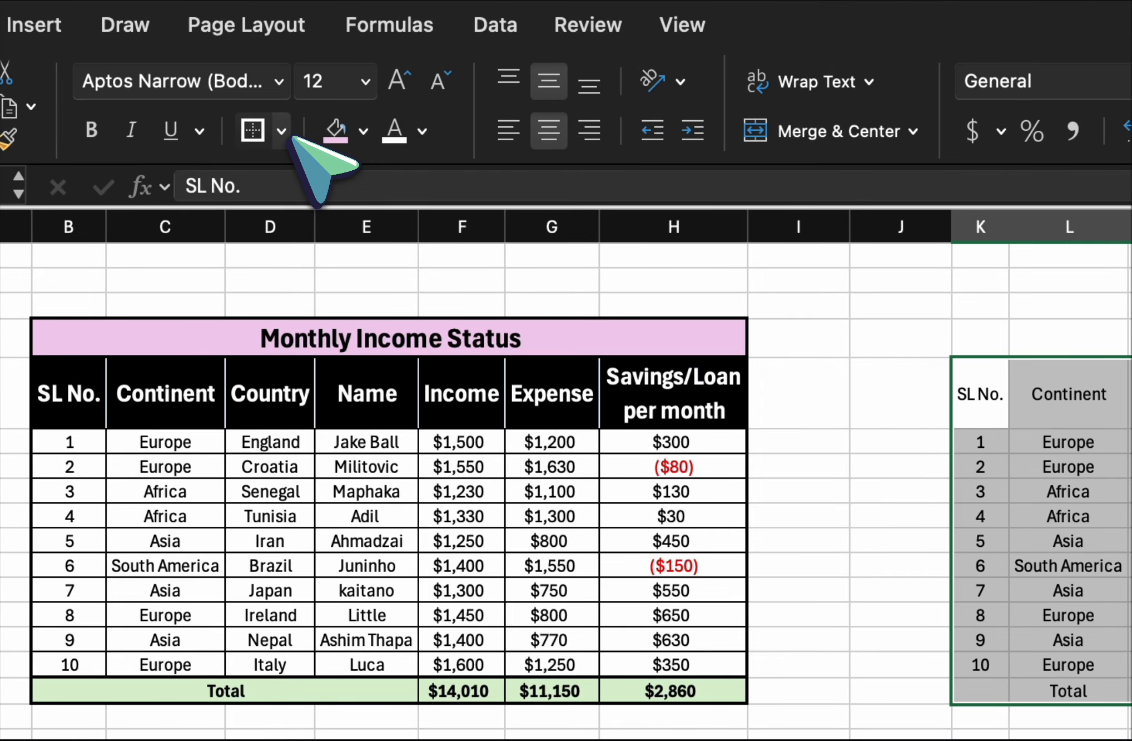
pyautogui.click(291, 137)
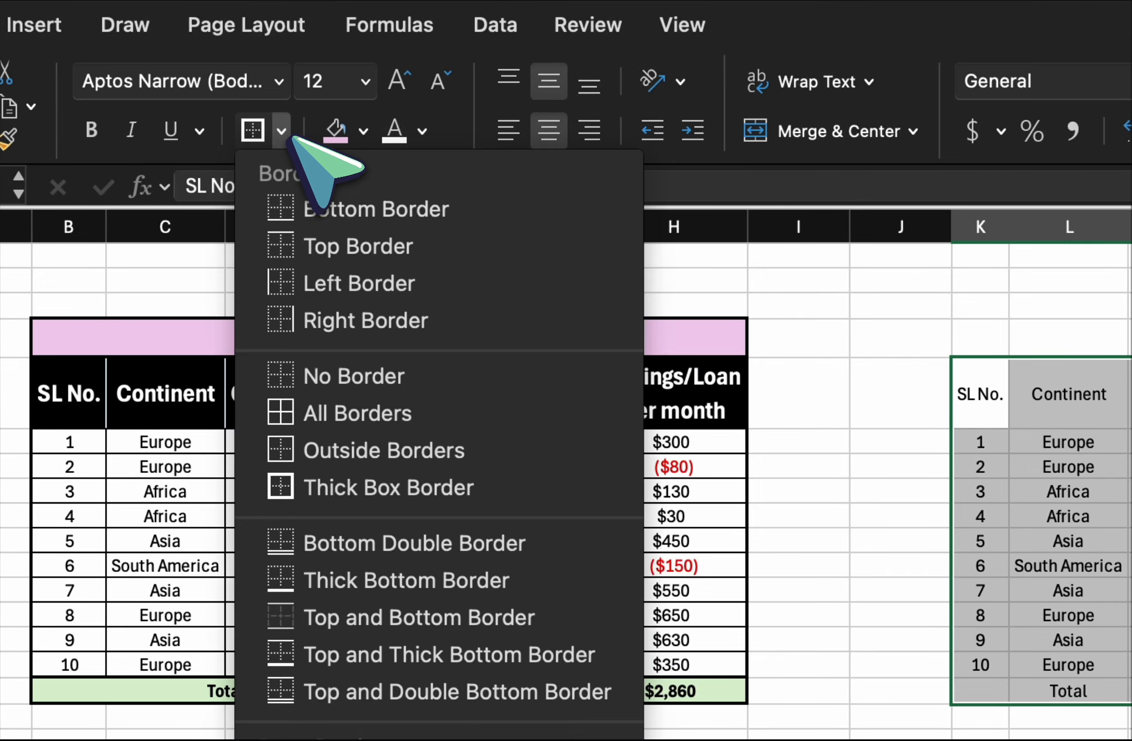
pyautogui.click(366, 214)
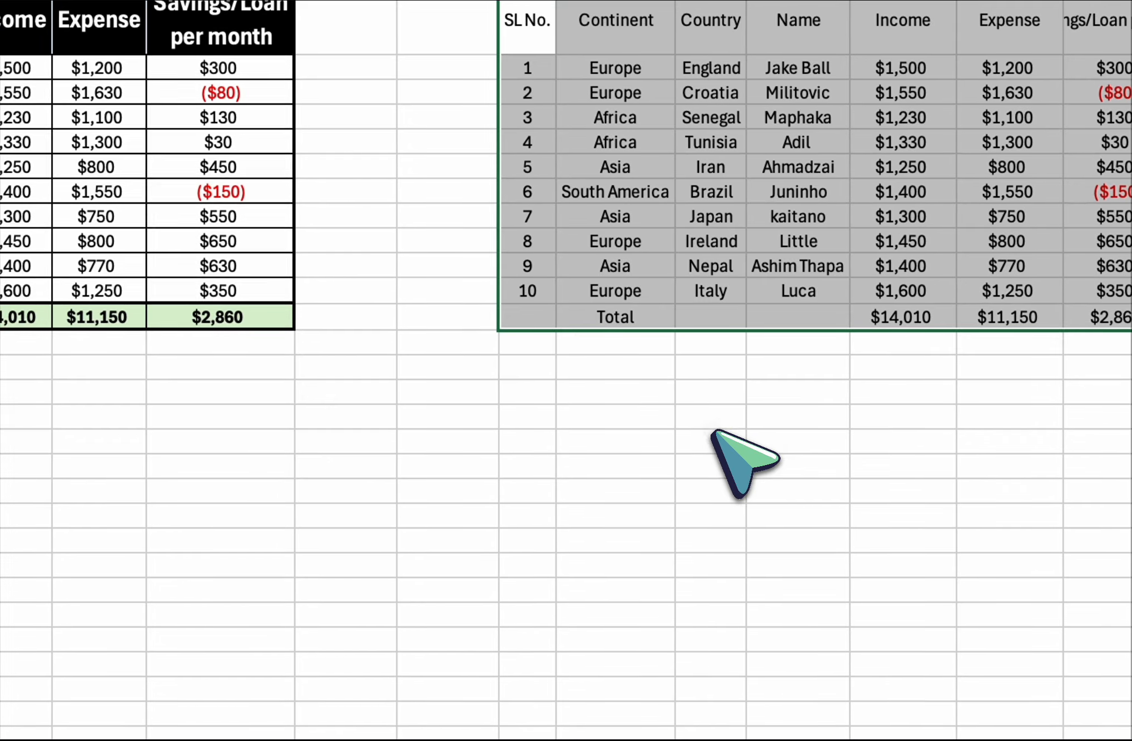
pyautogui.click(714, 439)
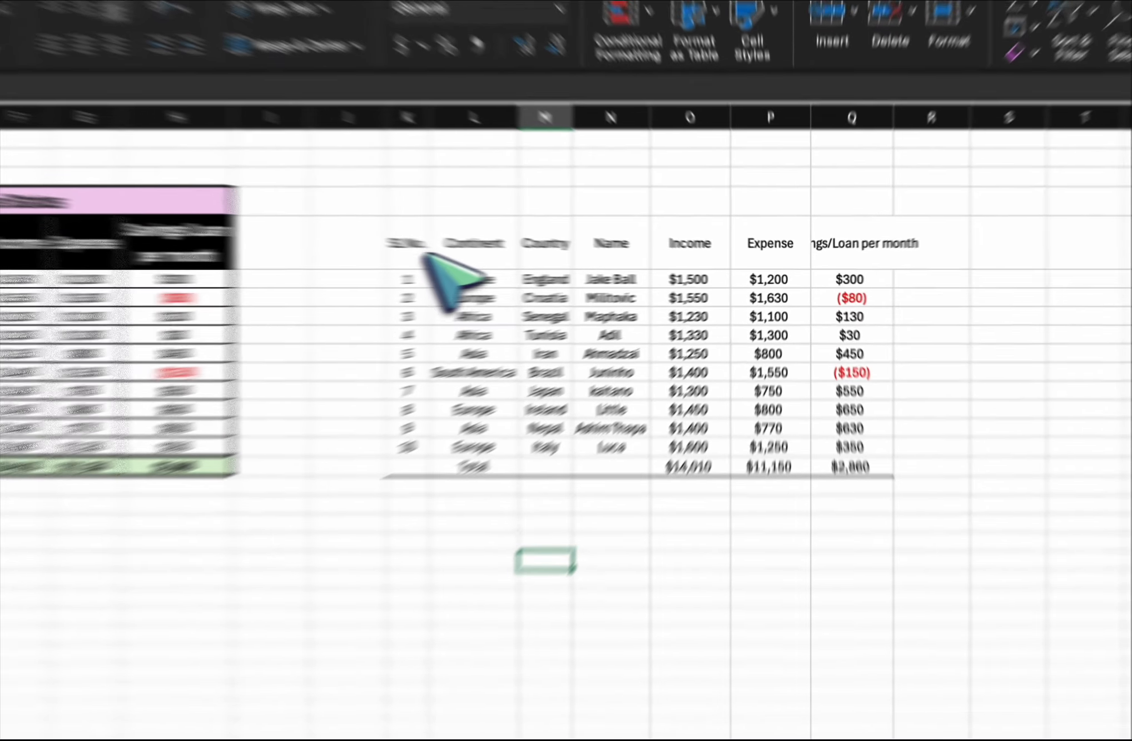
# Apply All Borders to every cell of the table copy, K5 through Q16.
pyautogui.moveTo(540, 253); pyautogui.dragTo(837, 403)
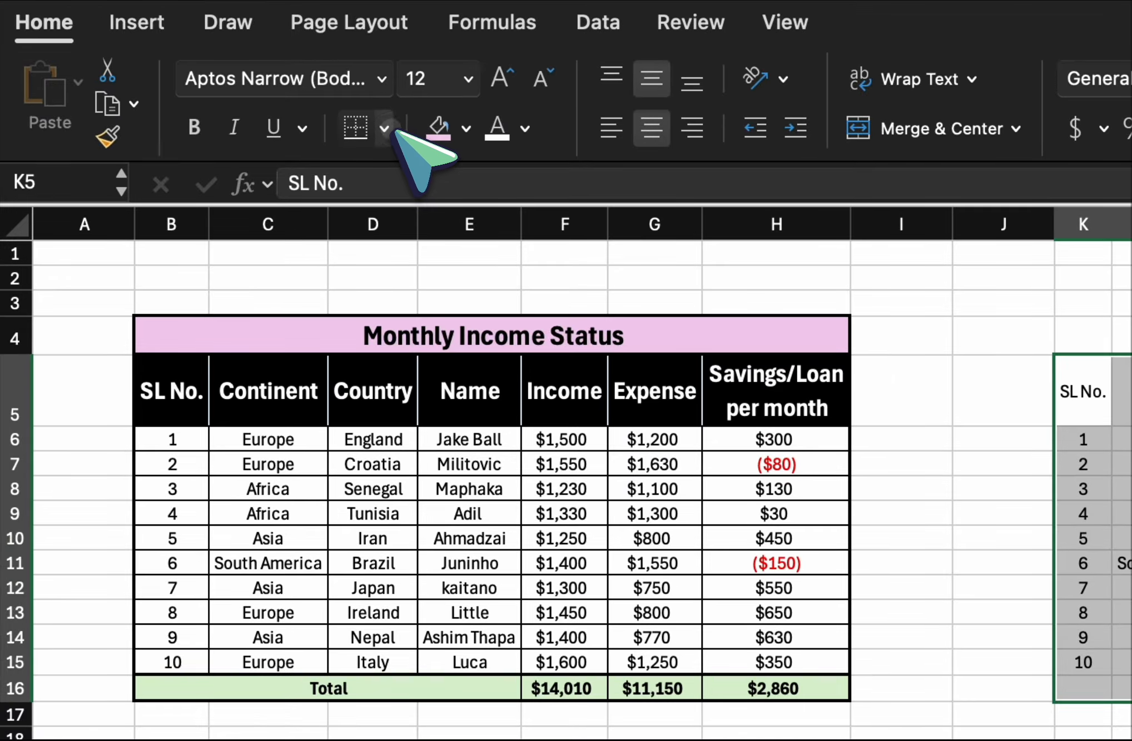
pyautogui.click(11, 179)
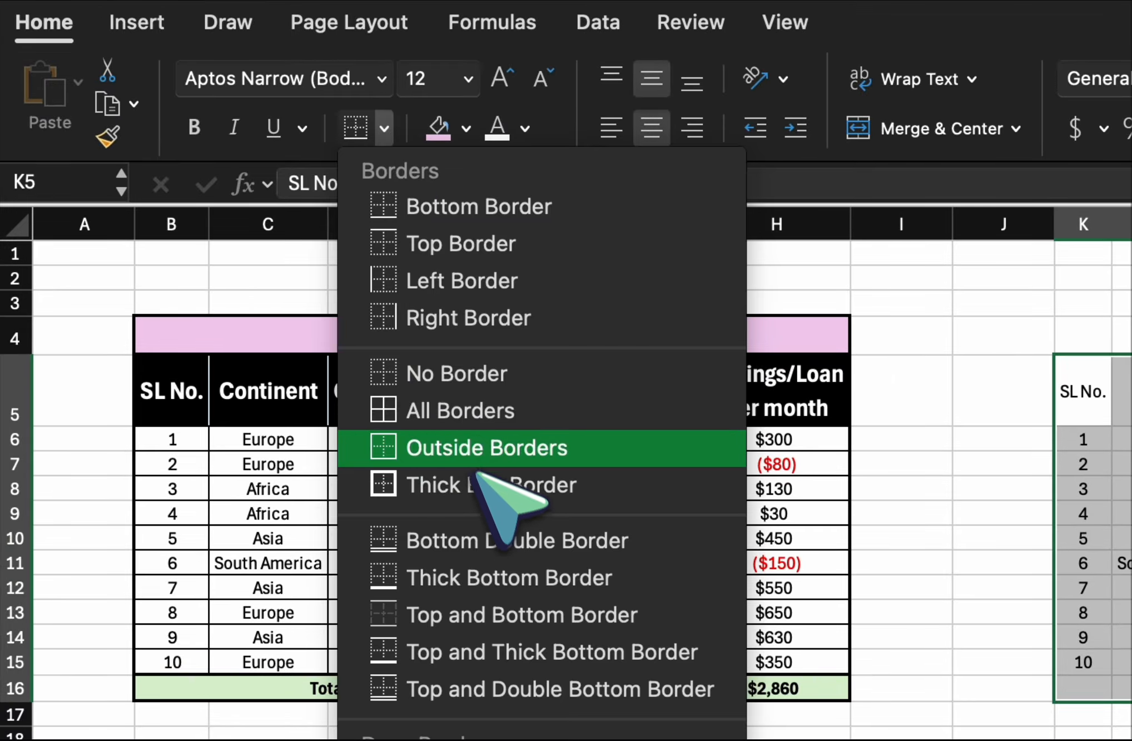
pyautogui.click(471, 422)
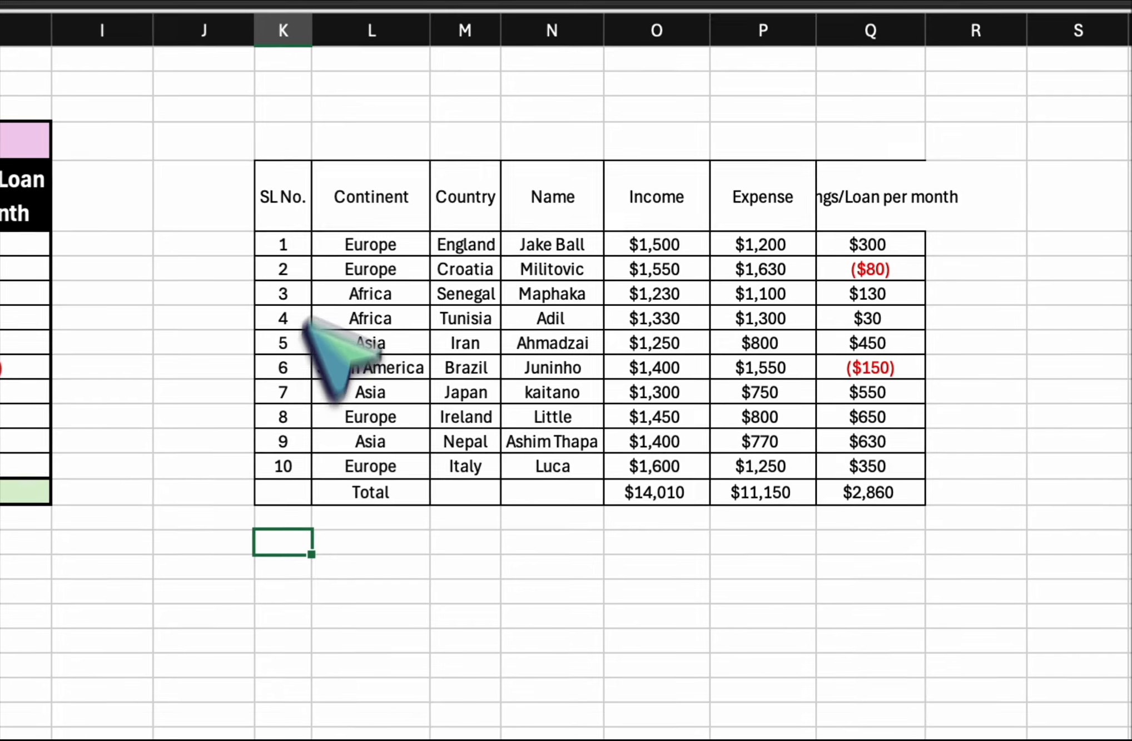
# Add a Thick Box Border around the whole table copy to match the outline of the original table.
pyautogui.moveTo(539, 251); pyautogui.dragTo(840, 389)
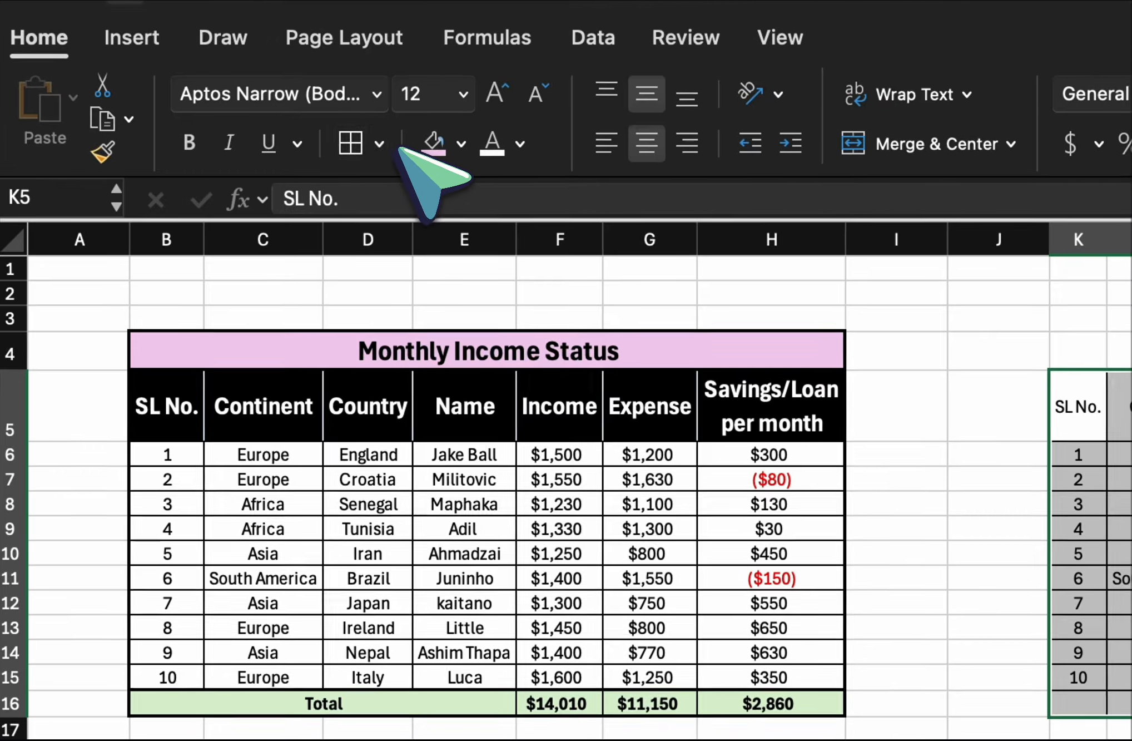
pyautogui.click(378, 139)
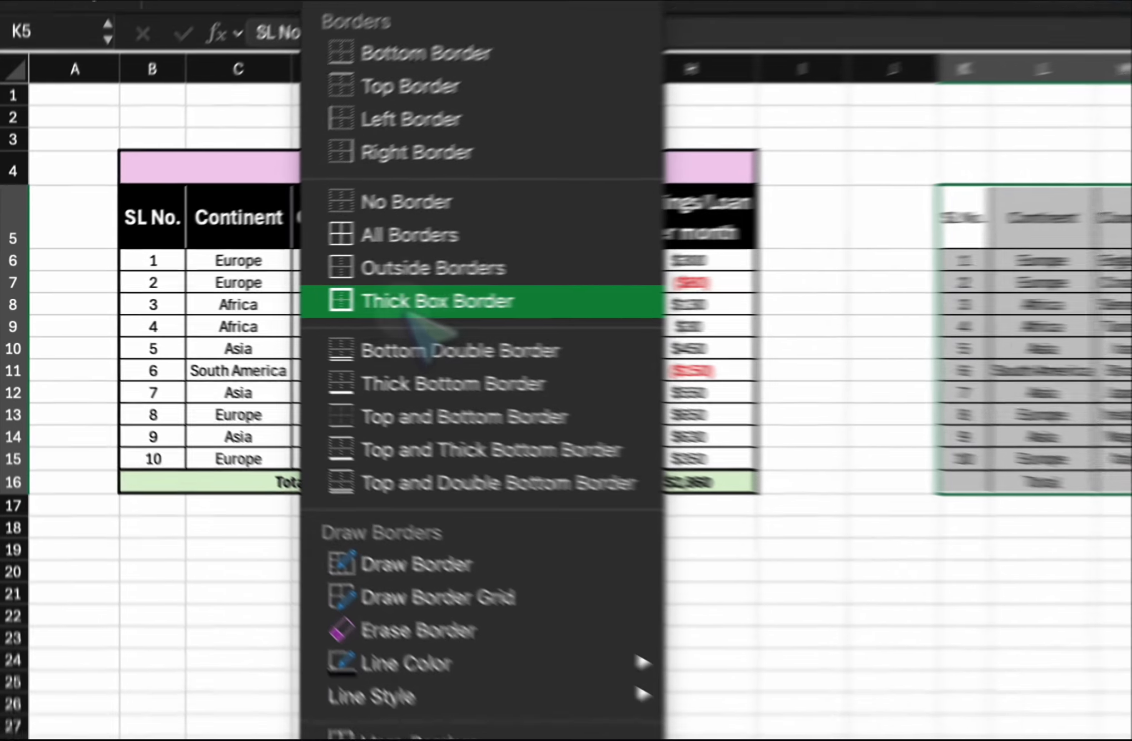
pyautogui.click(245, 299)
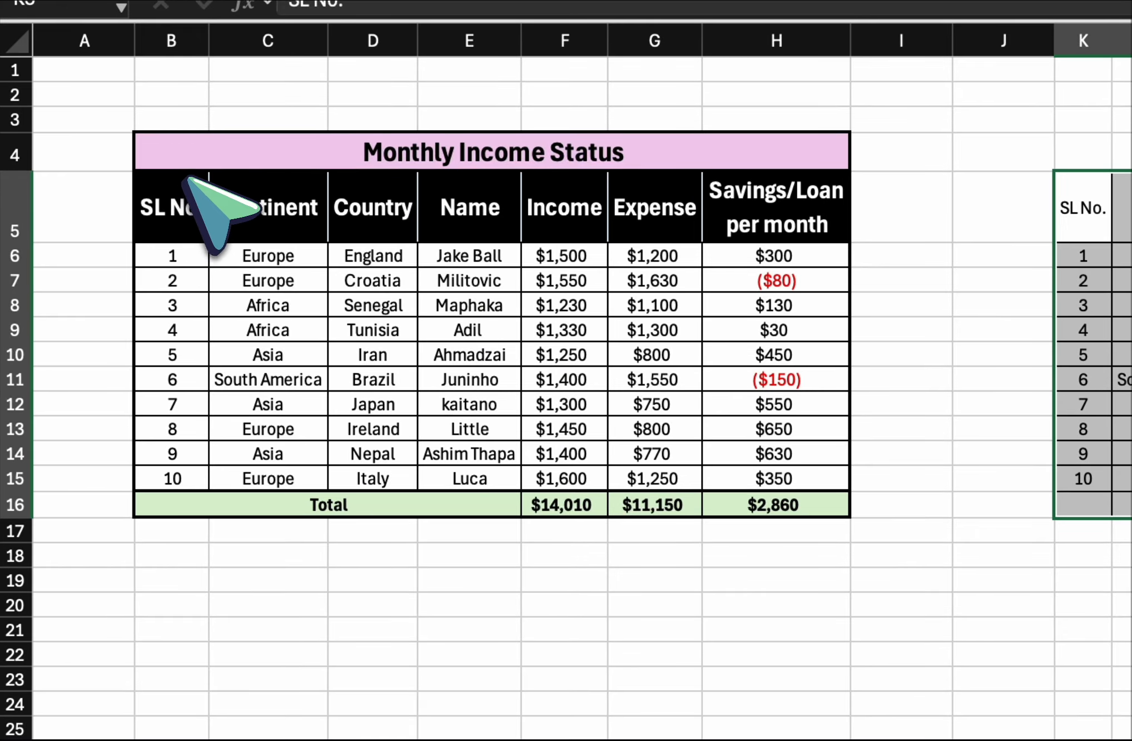
pyautogui.moveTo(186, 160); pyautogui.dragTo(658, 505)
pyautogui.click(675, 580)
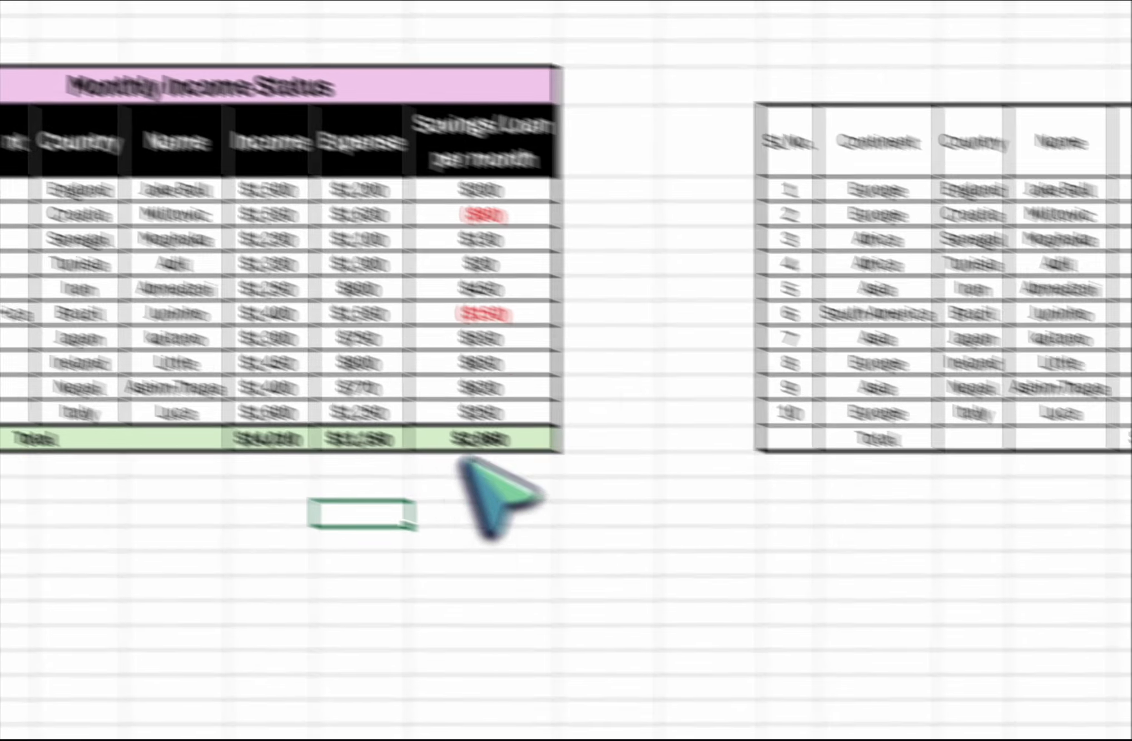
pyautogui.click(773, 403)
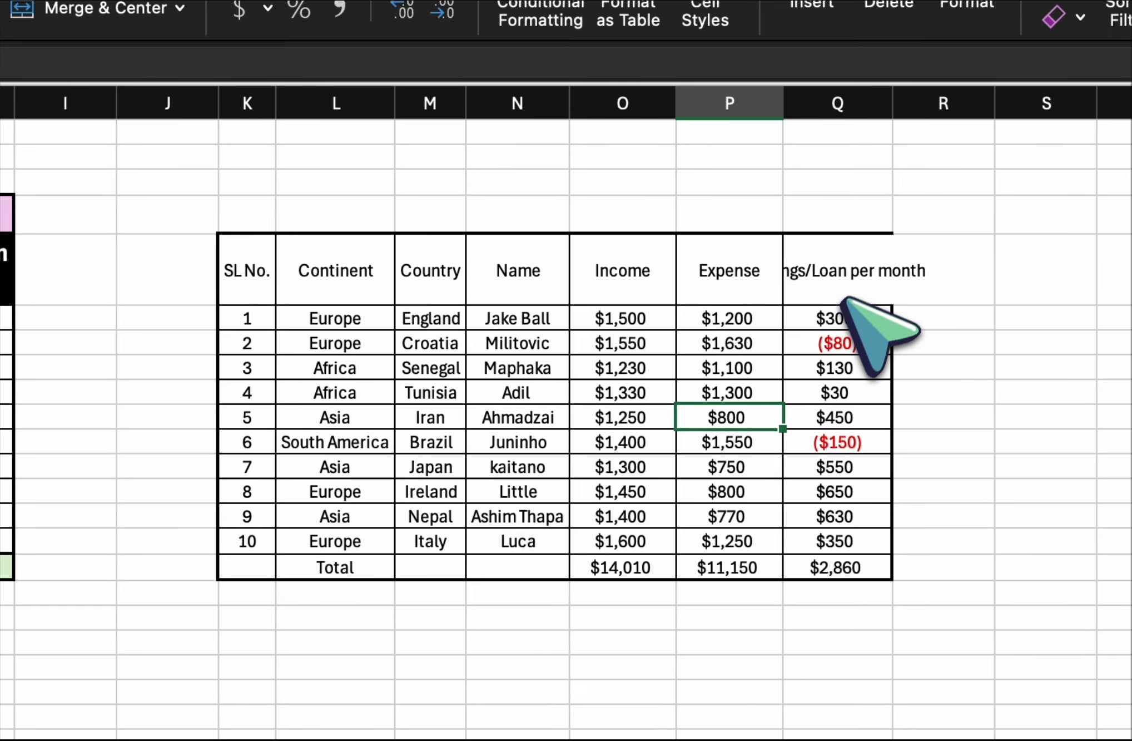
# Make the header row of the table copy, K5 through Q5, bold and set its font size to 16.
pyautogui.moveTo(267, 261); pyautogui.dragTo(839, 565)
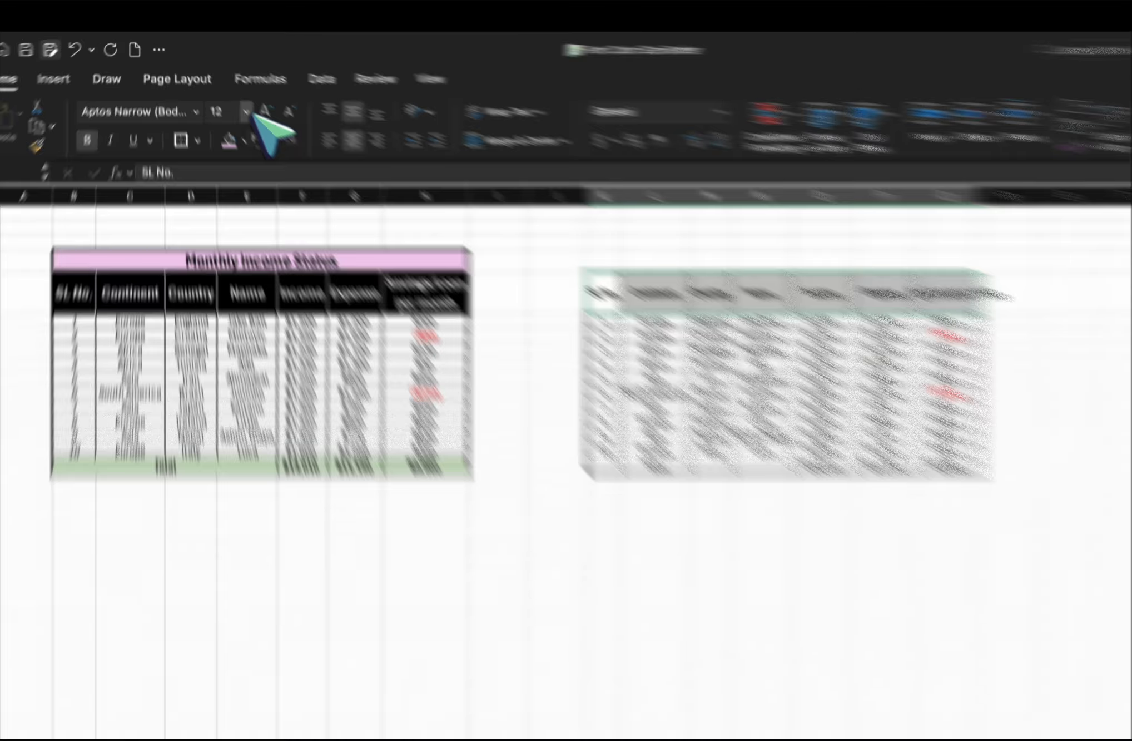
pyautogui.click(232, 96)
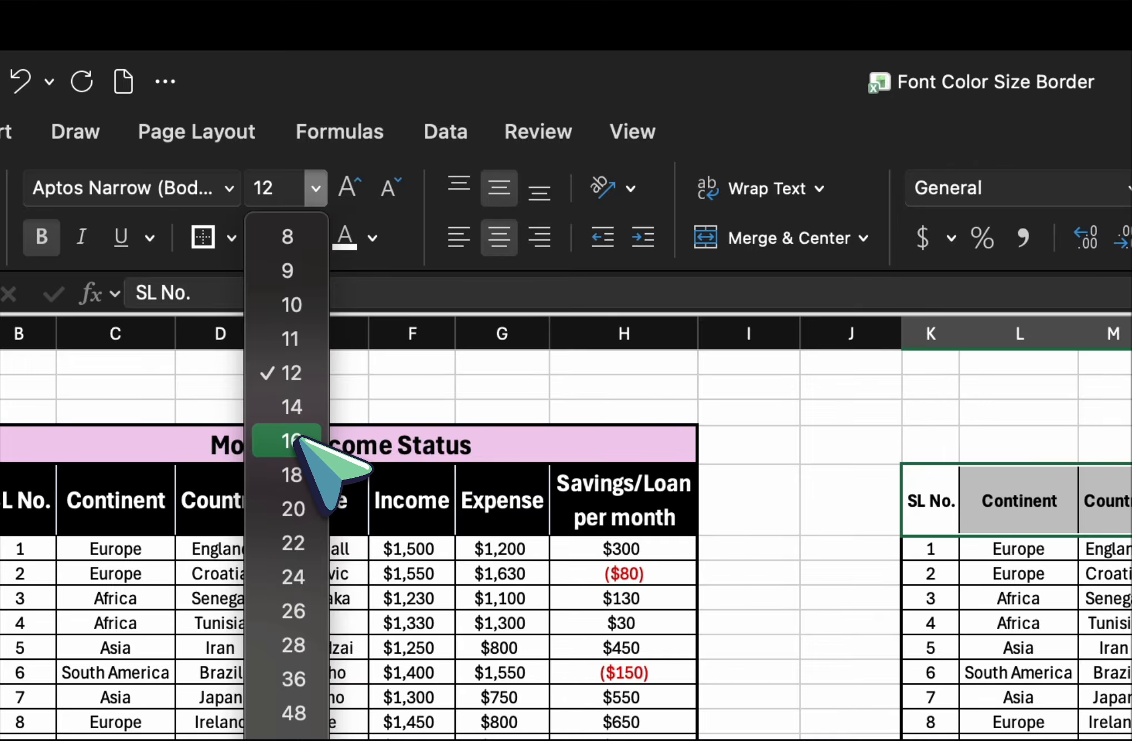
pyautogui.click(295, 439)
pyautogui.click(1018, 598)
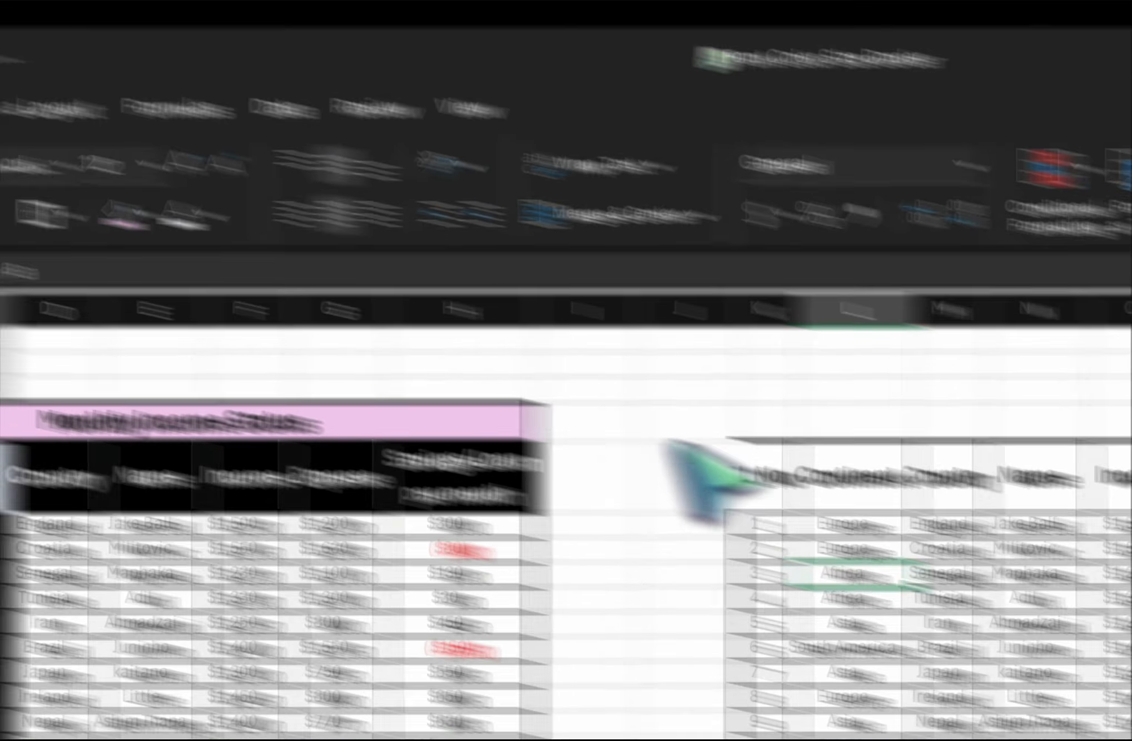
pyautogui.moveTo(895, 505); pyautogui.dragTo(829, 381)
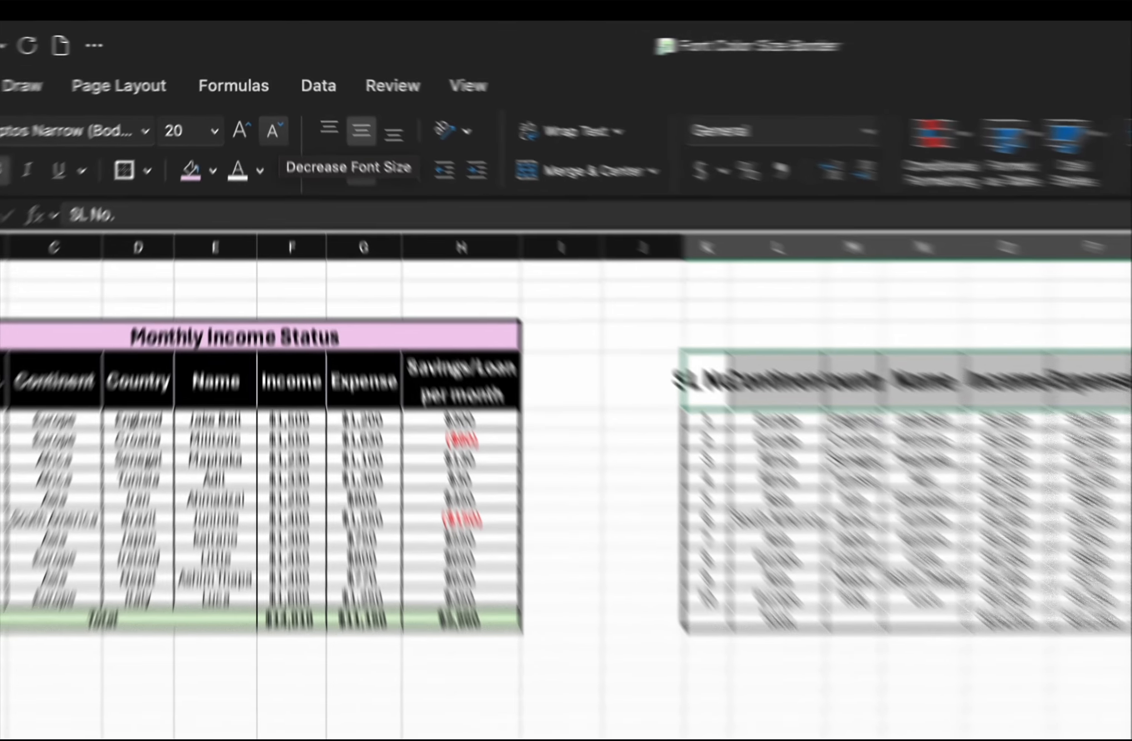
pyautogui.click(270, 97)
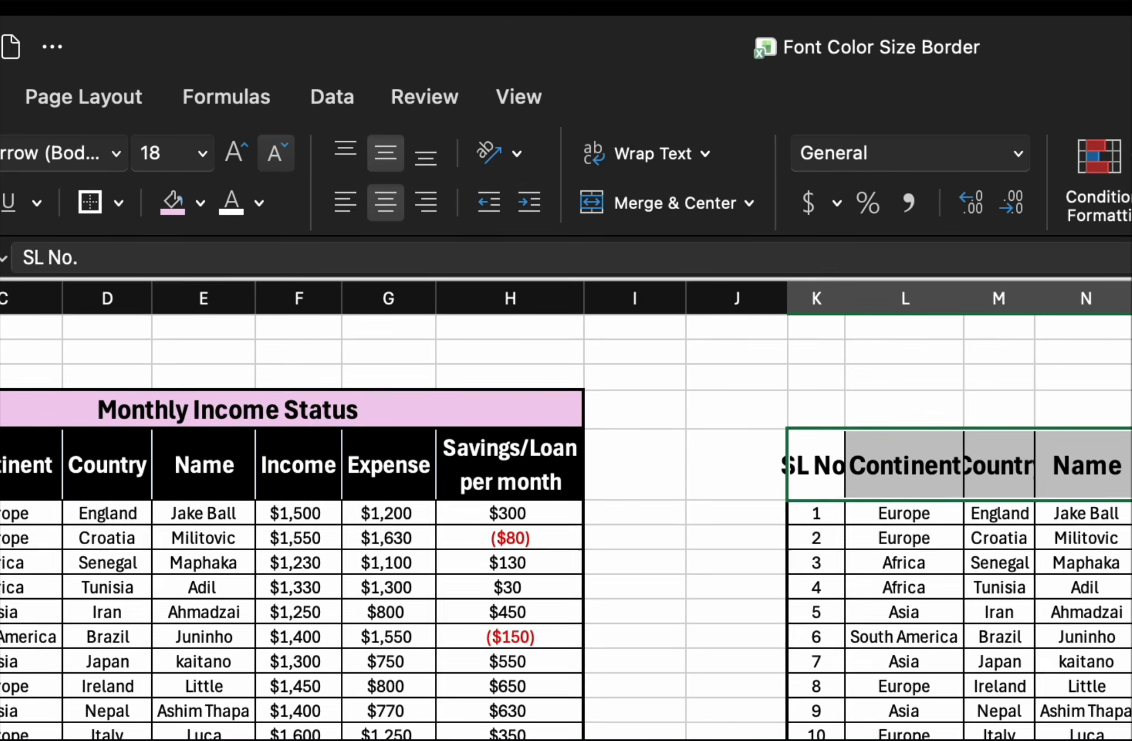
pyautogui.click(270, 97)
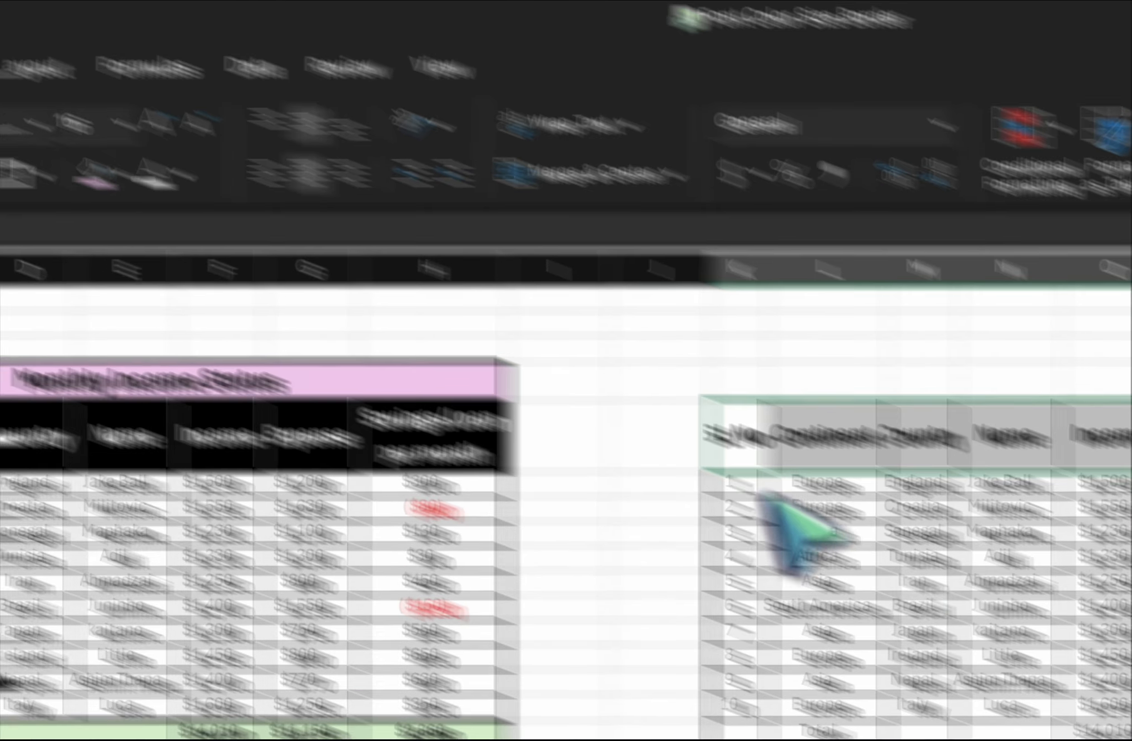
pyautogui.click(1000, 612)
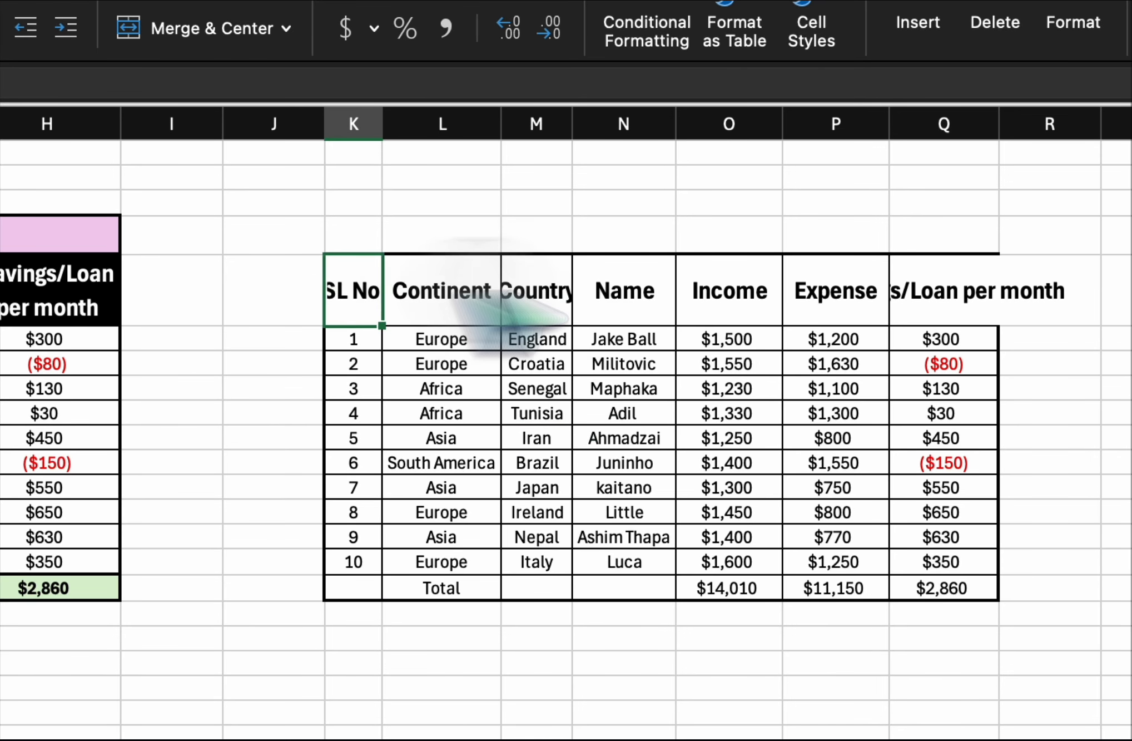
# Wrap the text in the header row of the table copy, from SL No. through Savings/Loan per month.
pyautogui.moveTo(461, 281); pyautogui.dragTo(939, 289)
pyautogui.click(938, 289)
pyautogui.moveTo(361, 303); pyautogui.dragTo(897, 324)
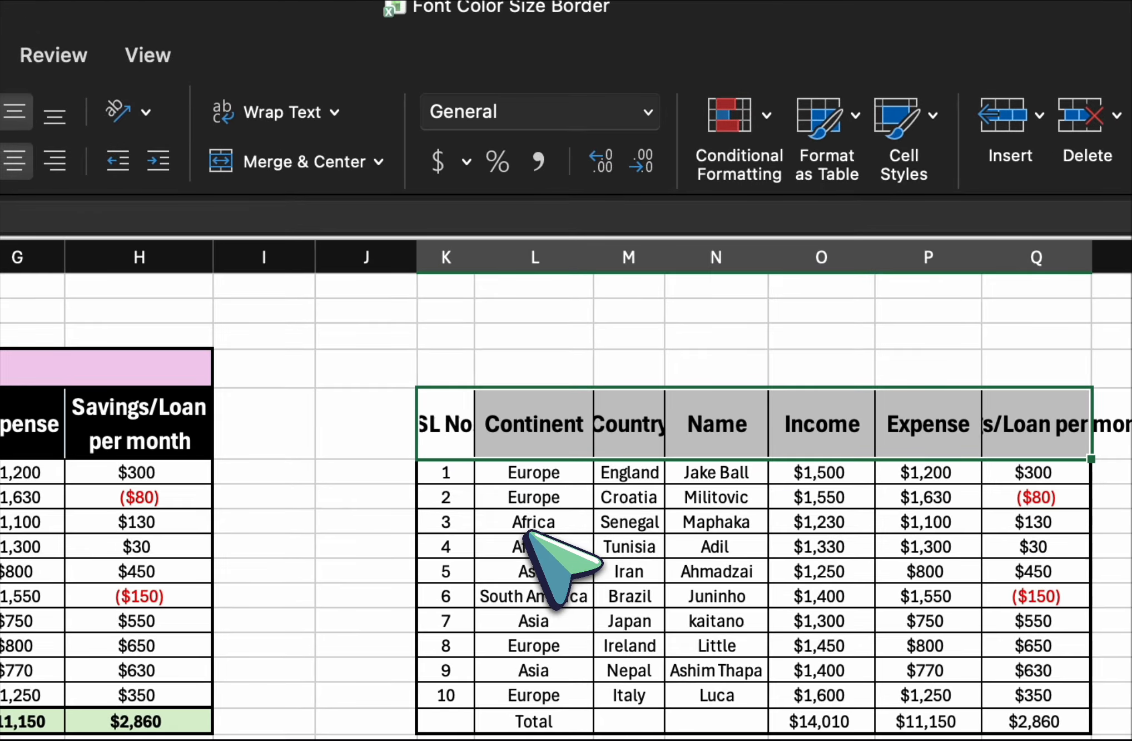
pyautogui.click(303, 117)
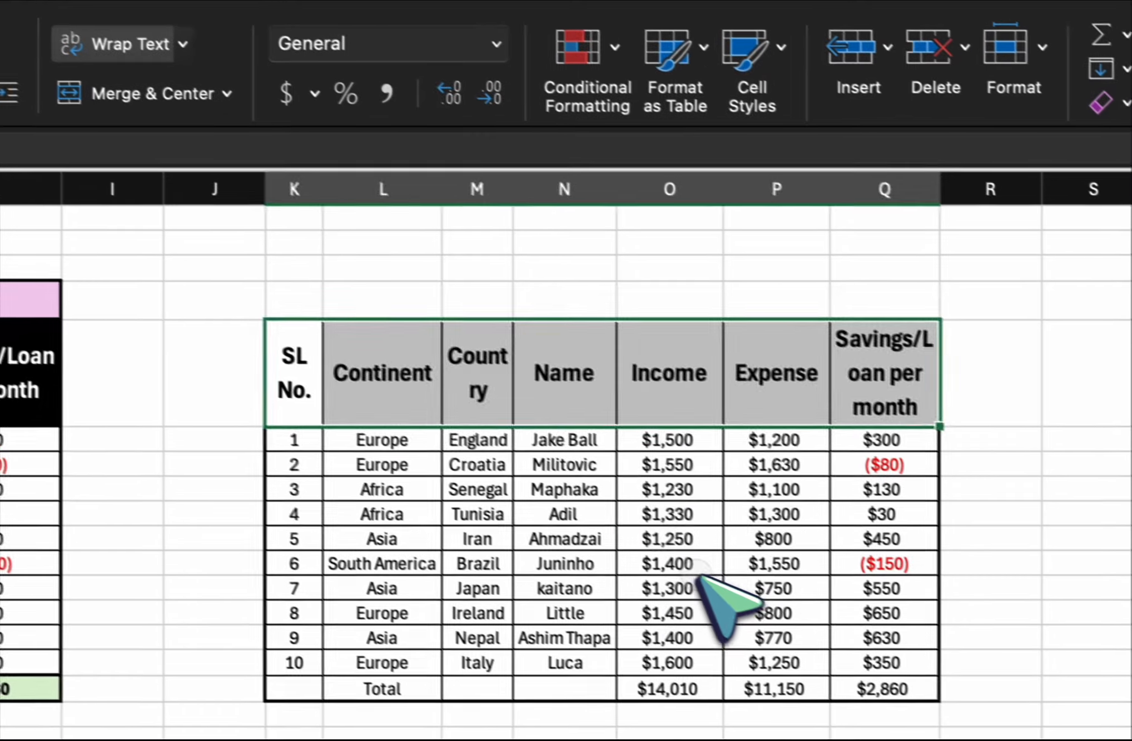
pyautogui.click(807, 629)
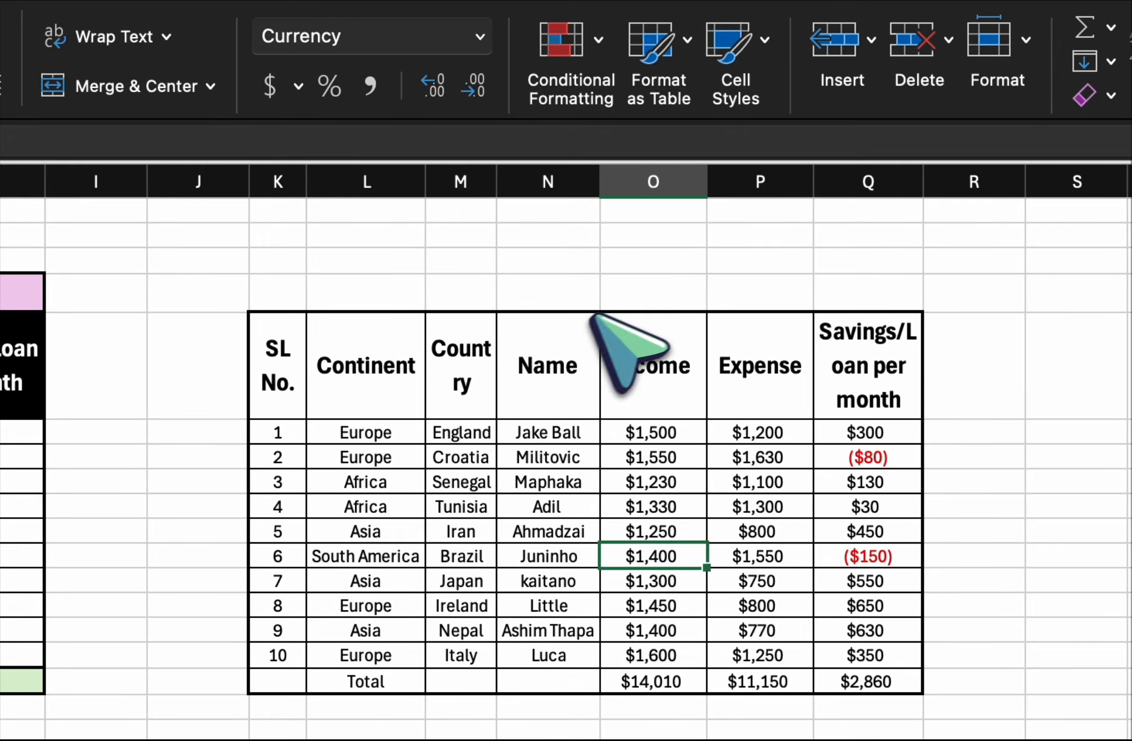
# Autofit columns K through Q and widen the SL No., Country and Savings/Loan columns so no header word is split across lines.
pyautogui.moveTo(280, 182); pyautogui.dragTo(904, 181)
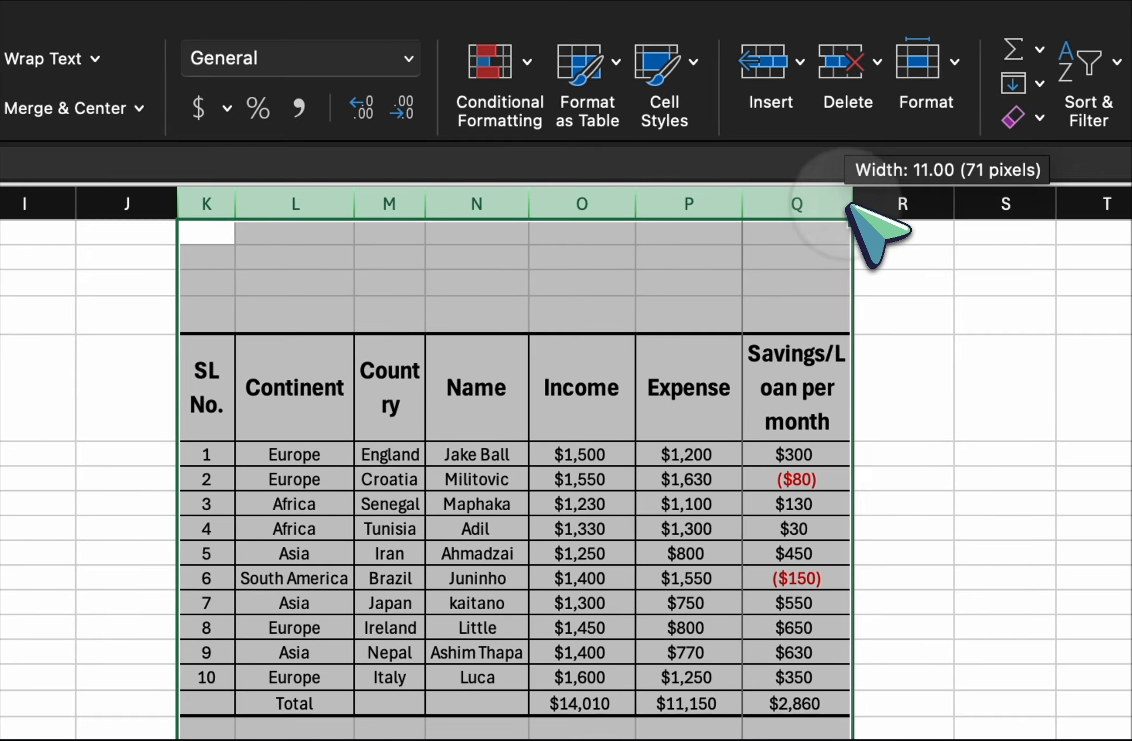
pyautogui.click(595, 524)
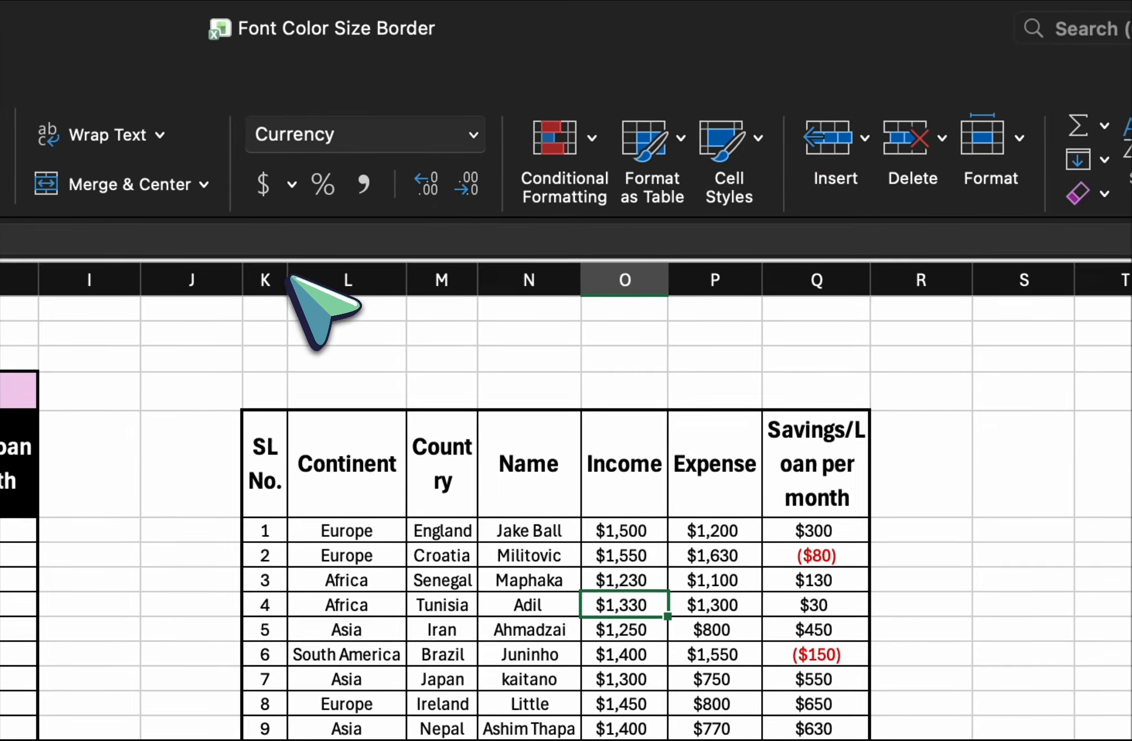
pyautogui.moveTo(238, 219); pyautogui.dragTo(260, 221)
pyautogui.moveTo(313, 287); pyautogui.dragTo(328, 281)
pyautogui.moveTo(517, 283); pyautogui.dragTo(541, 281)
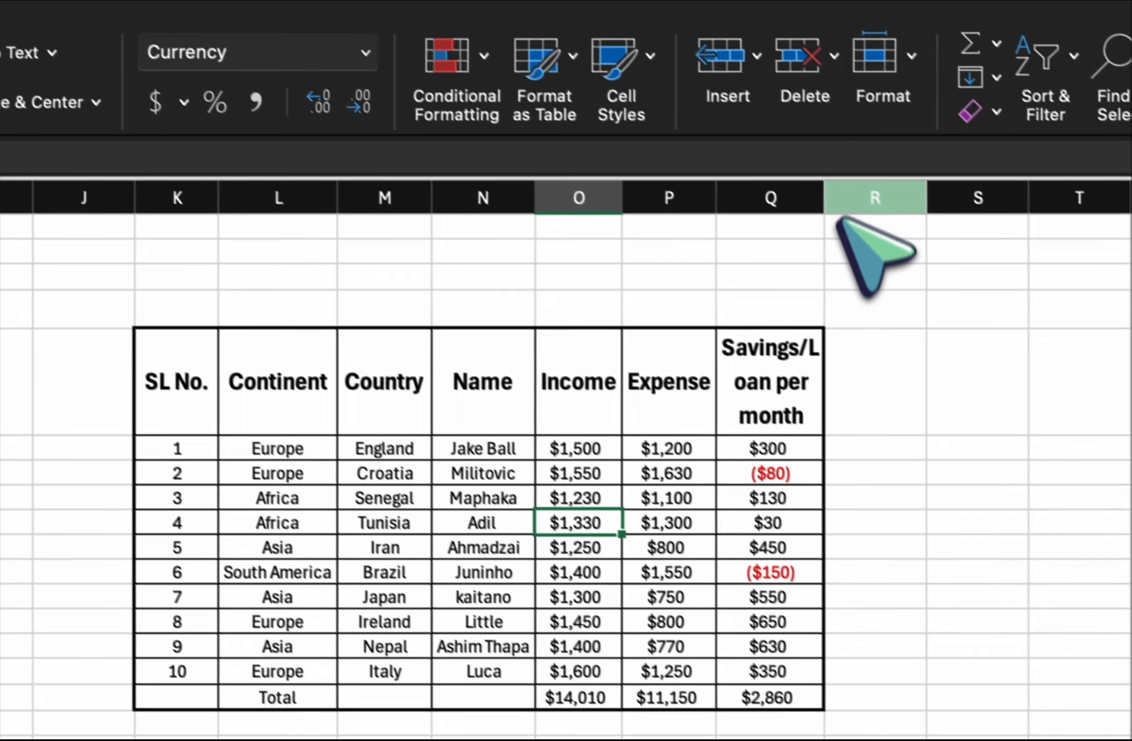
pyautogui.moveTo(935, 278); pyautogui.dragTo(937, 279)
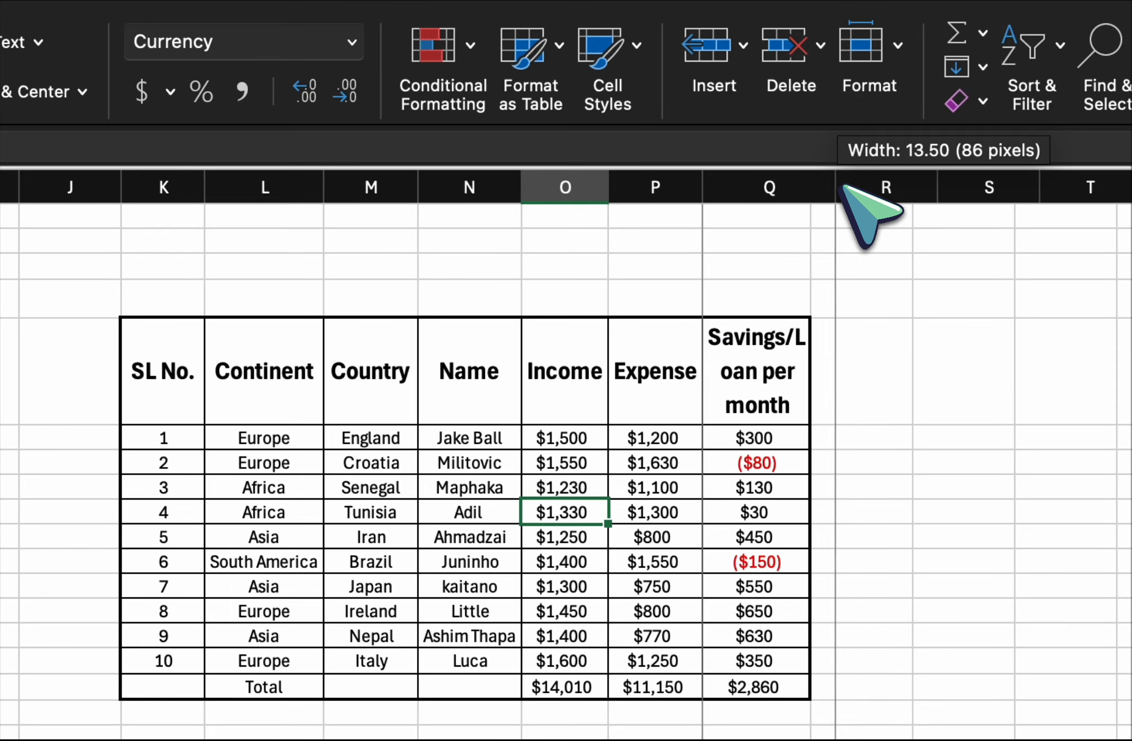
pyautogui.moveTo(843, 186); pyautogui.dragTo(850, 183)
pyautogui.click(644, 538)
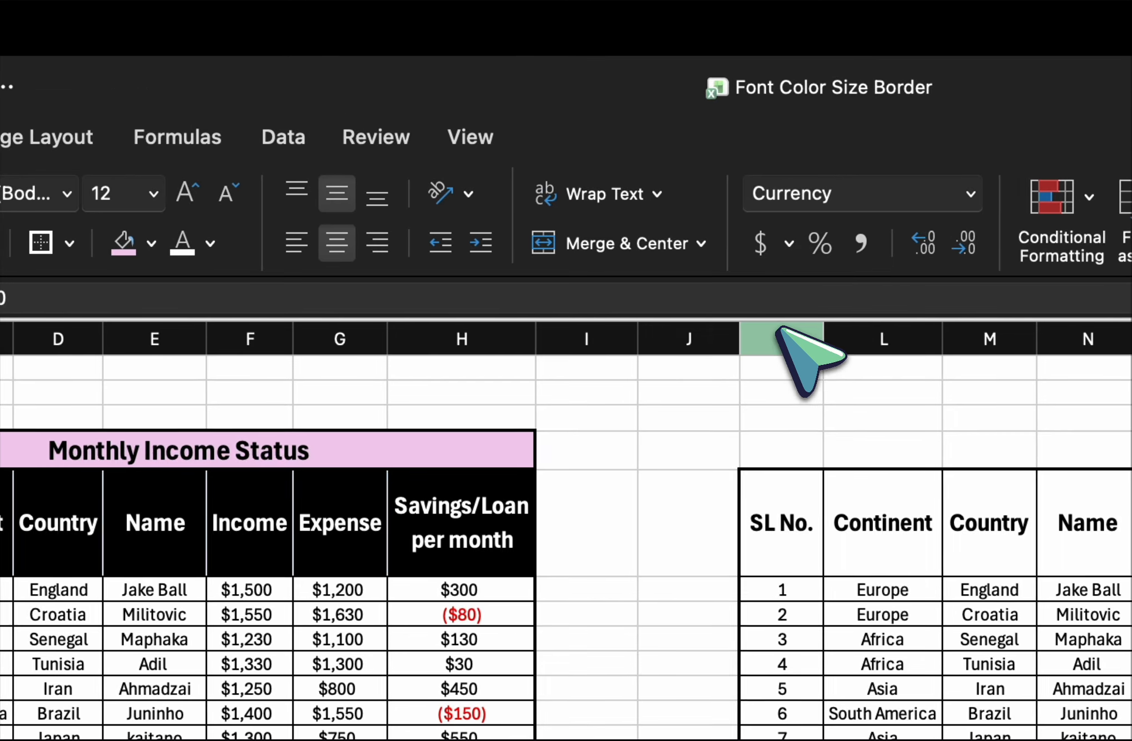
# Autofit columns K through Q again to tighten them, and widen the Savings/Loan column to about 15.
pyautogui.moveTo(778, 333); pyautogui.dragTo(1131, 340)
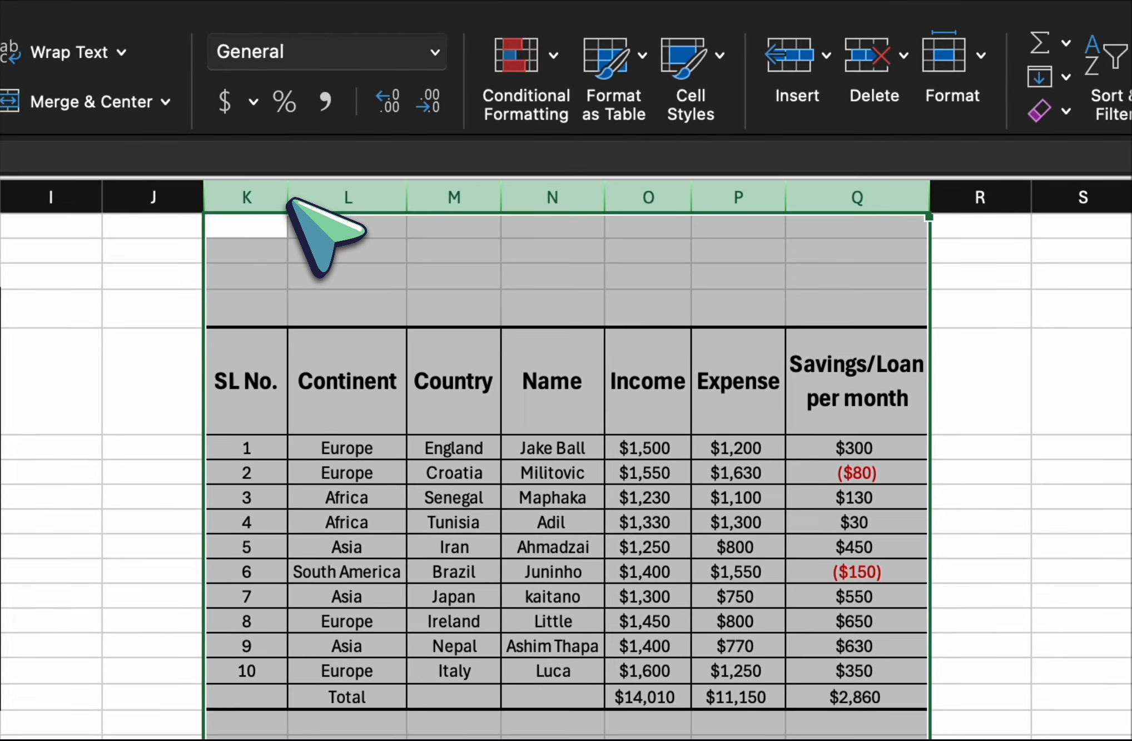
pyautogui.doubleClick(288, 198)
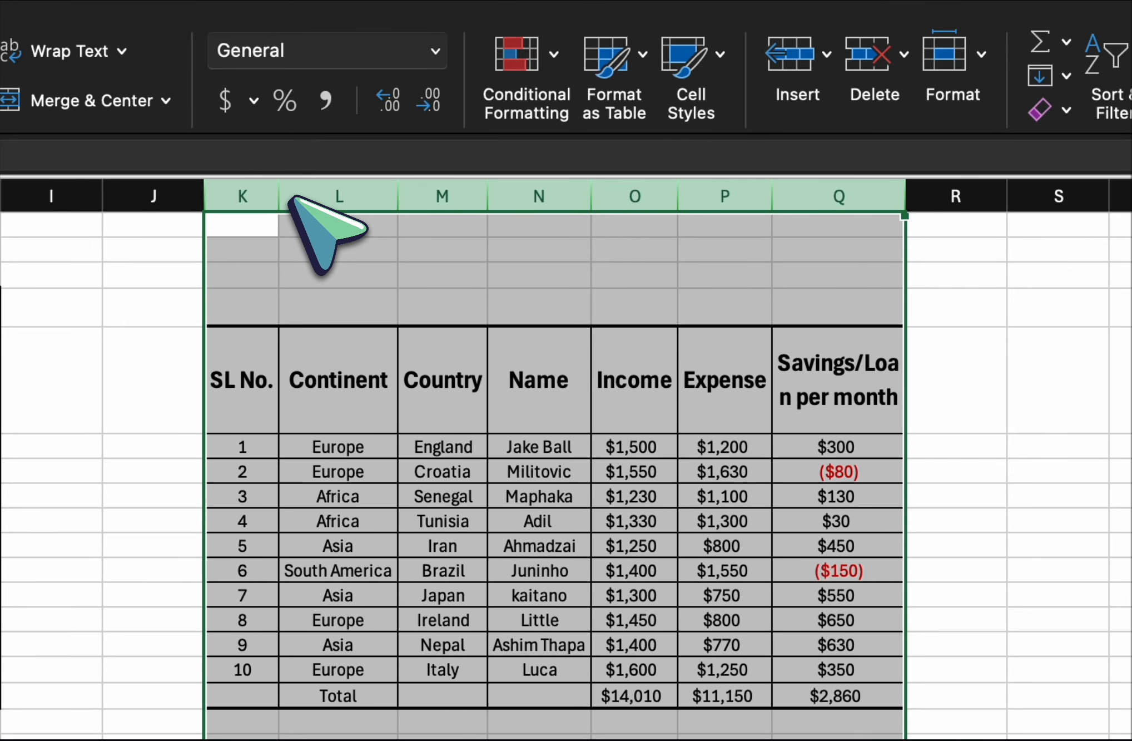
pyautogui.click(403, 441)
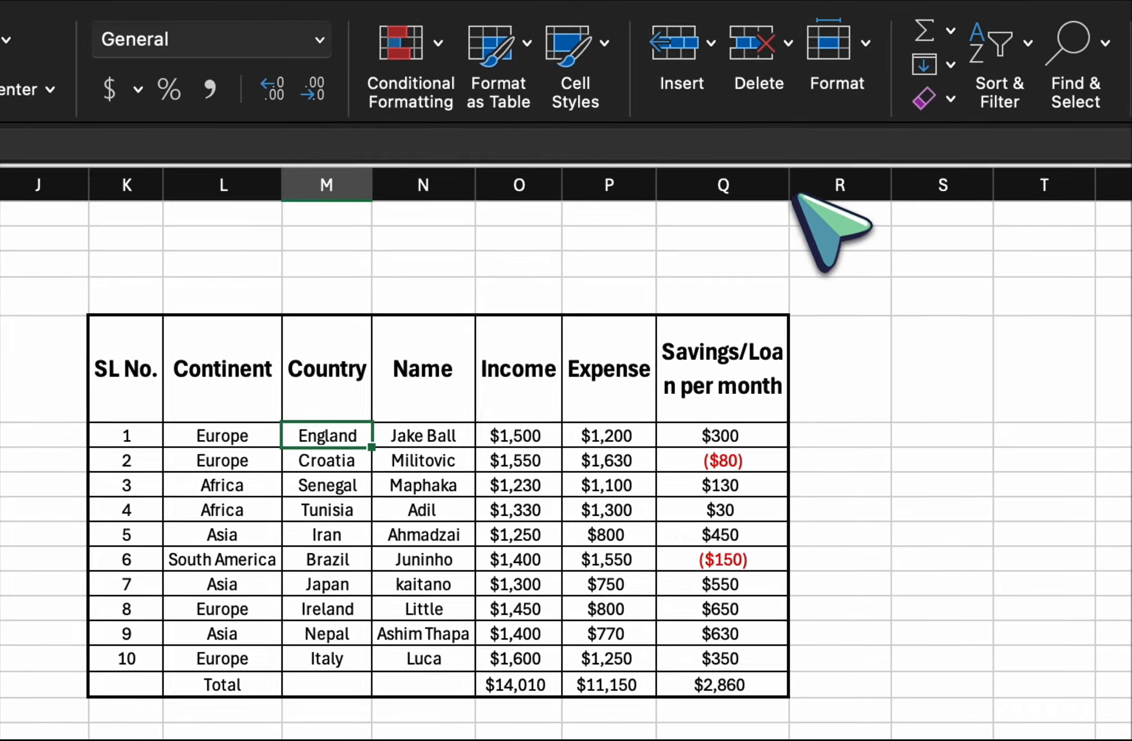
pyautogui.moveTo(905, 196); pyautogui.dragTo(921, 199)
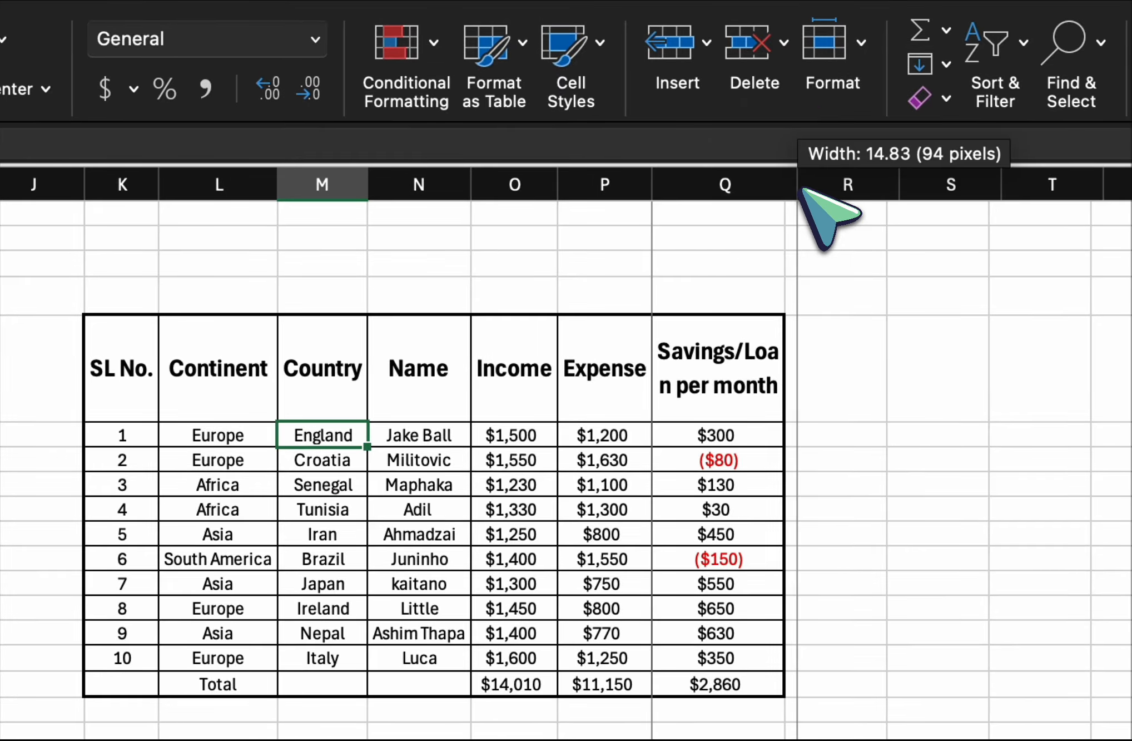
pyautogui.moveTo(802, 189); pyautogui.dragTo(804, 191)
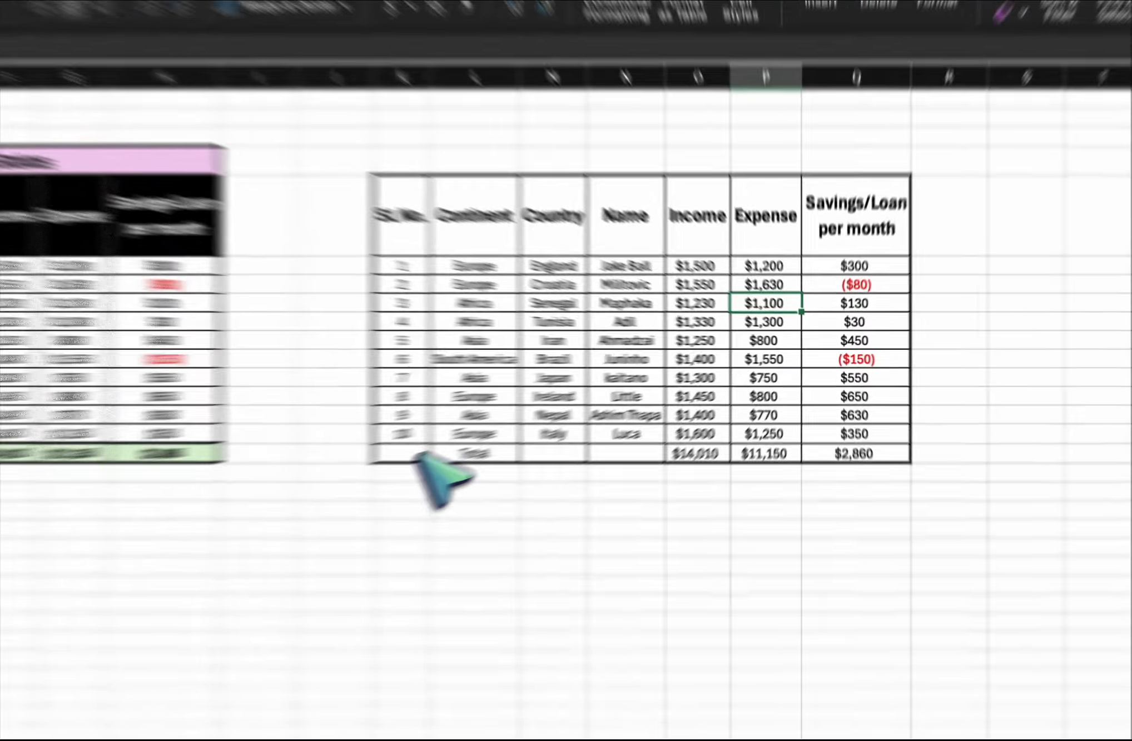
# Make the Total row of the table copy, K16 through Q16, bold at font size 12.
pyautogui.moveTo(558, 421); pyautogui.dragTo(842, 418)
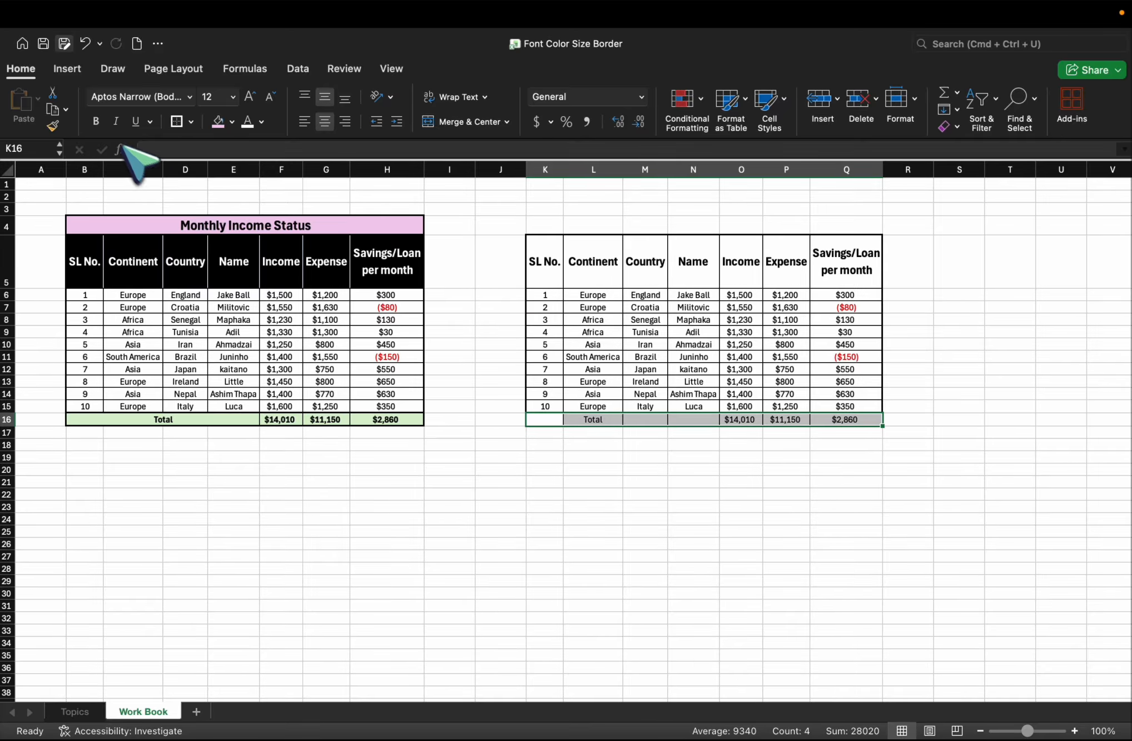
pyautogui.click(96, 121)
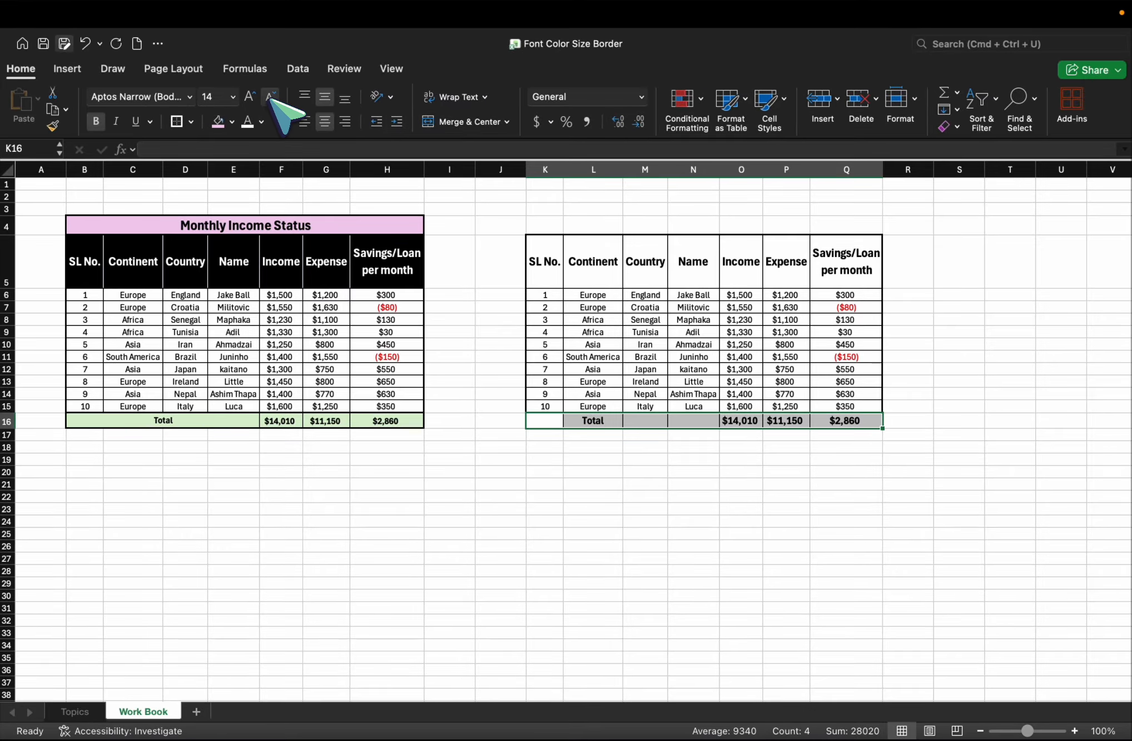
pyautogui.click(270, 97)
pyautogui.click(583, 471)
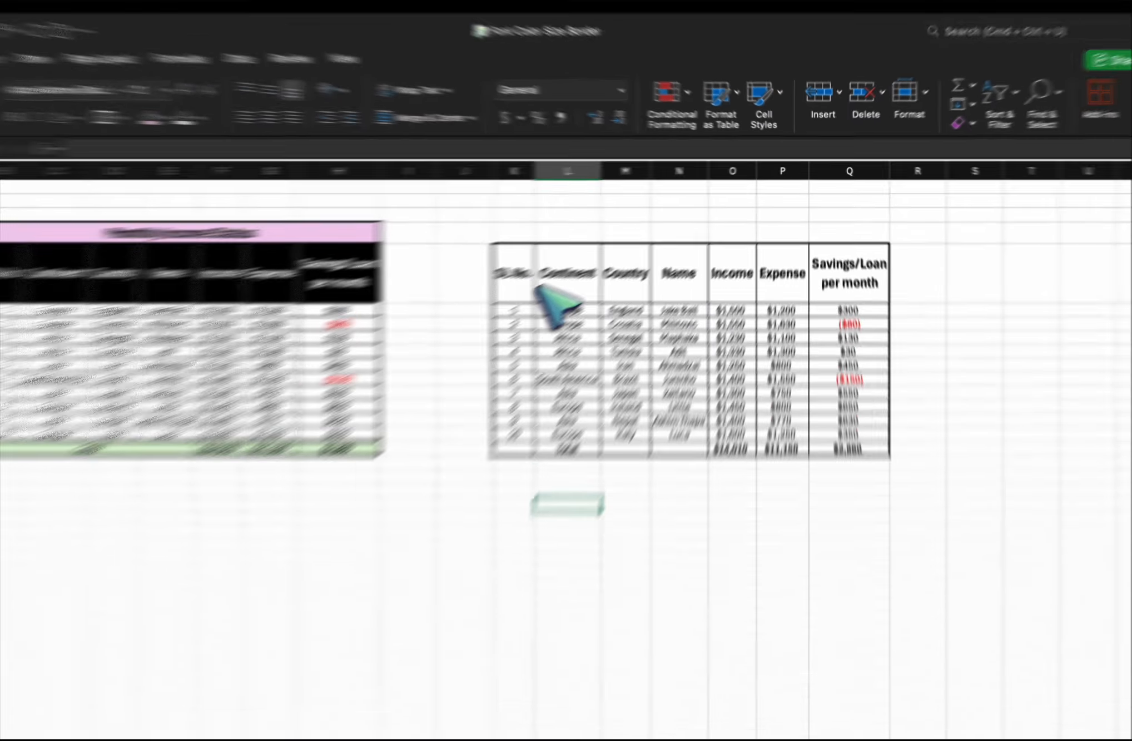
# Fill the header row of the table copy, K5 through Q5, with black.
pyautogui.moveTo(545, 261); pyautogui.dragTo(836, 261)
pyautogui.click(816, 265)
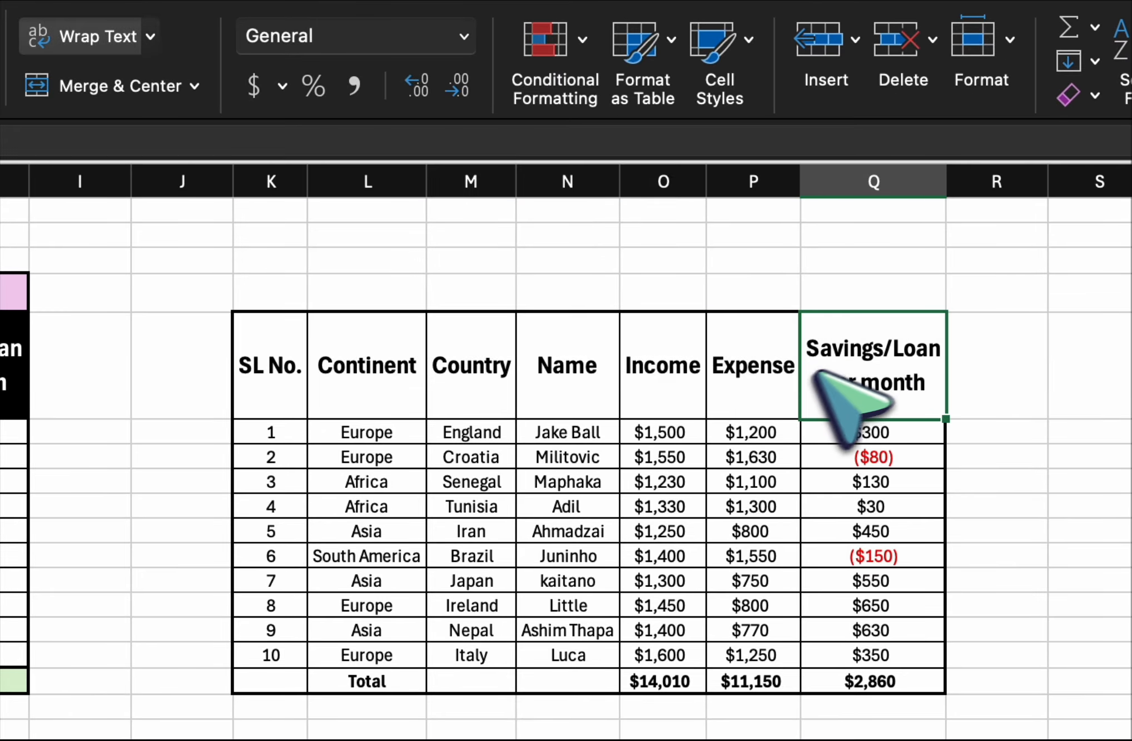
pyautogui.moveTo(267, 373); pyautogui.dragTo(811, 398)
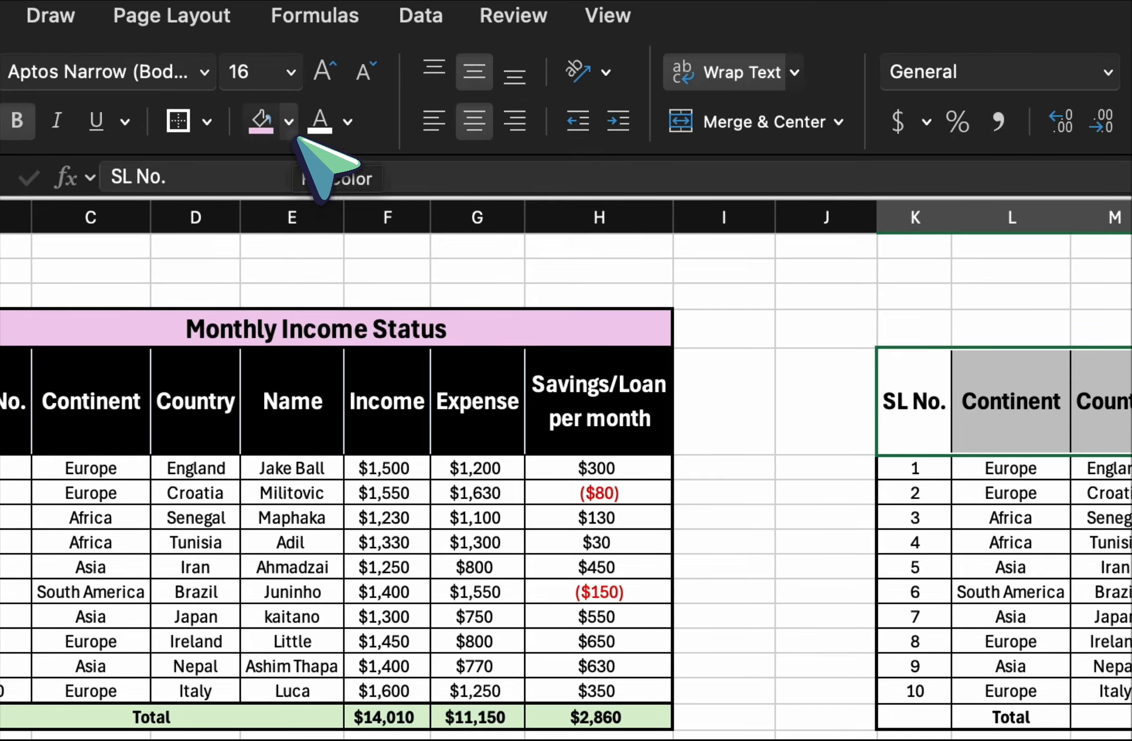
pyautogui.click(291, 133)
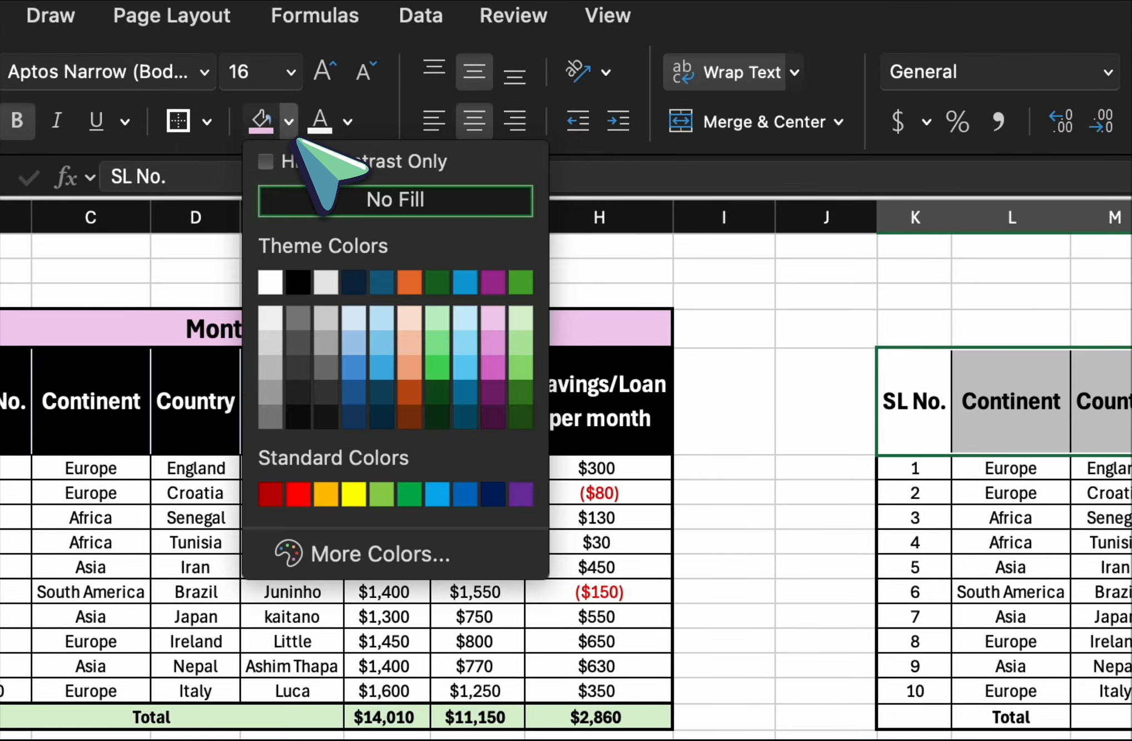
pyautogui.click(298, 282)
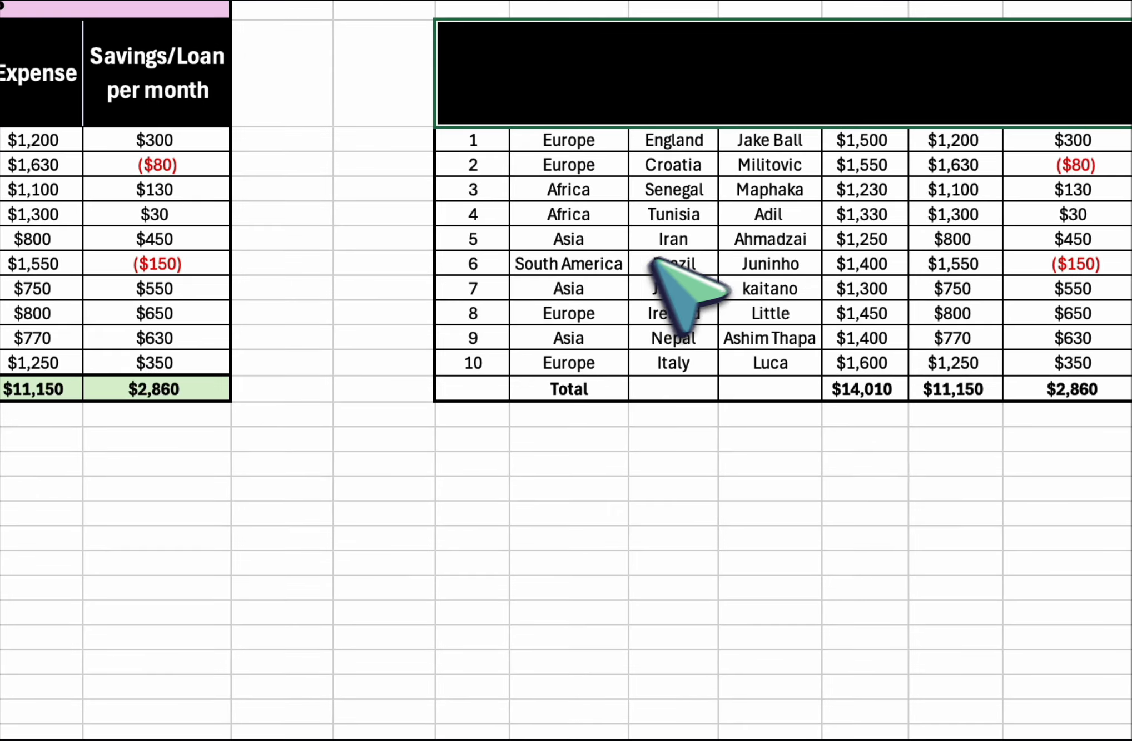
pyautogui.click(665, 244)
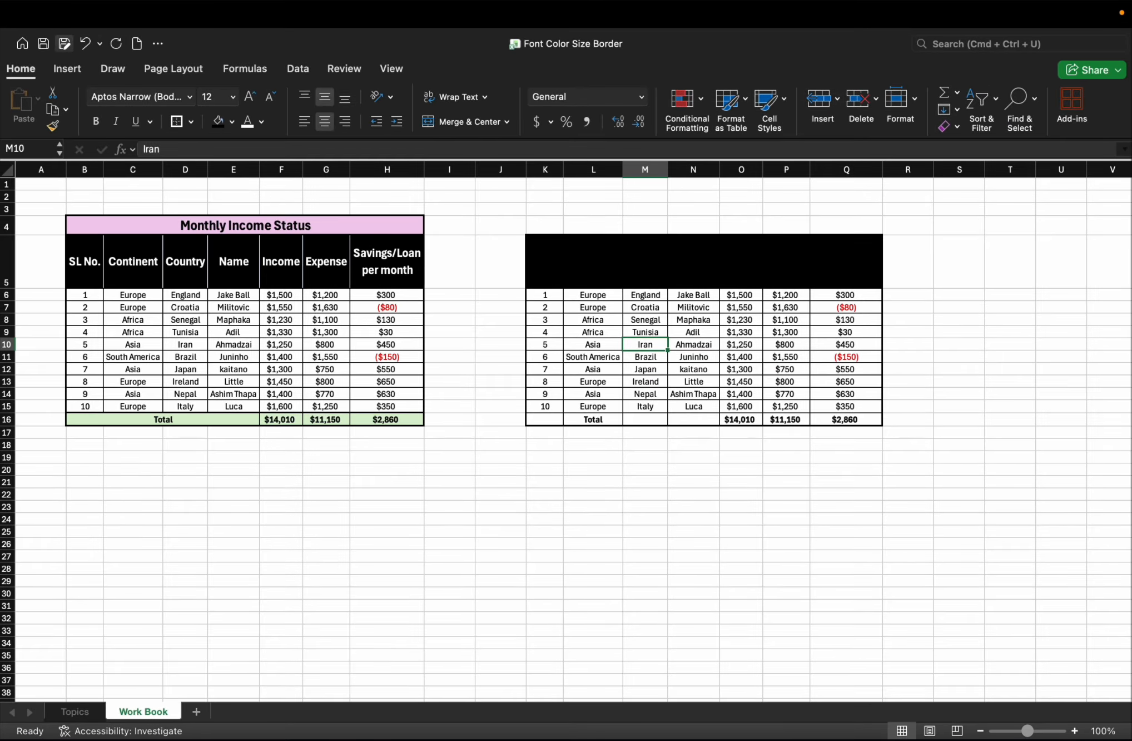
# Set the font color of the black header row in the table copy to White, Background 1.
pyautogui.click(839, 272)
pyautogui.moveTo(559, 264); pyautogui.dragTo(831, 273)
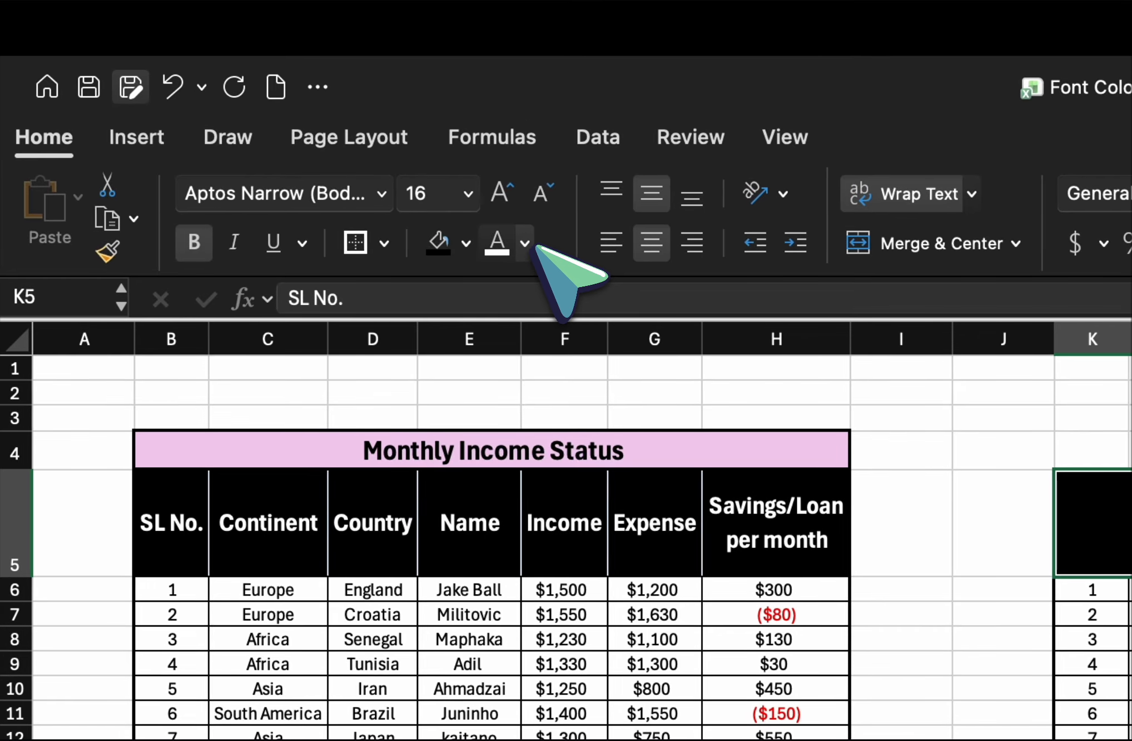
pyautogui.click(529, 244)
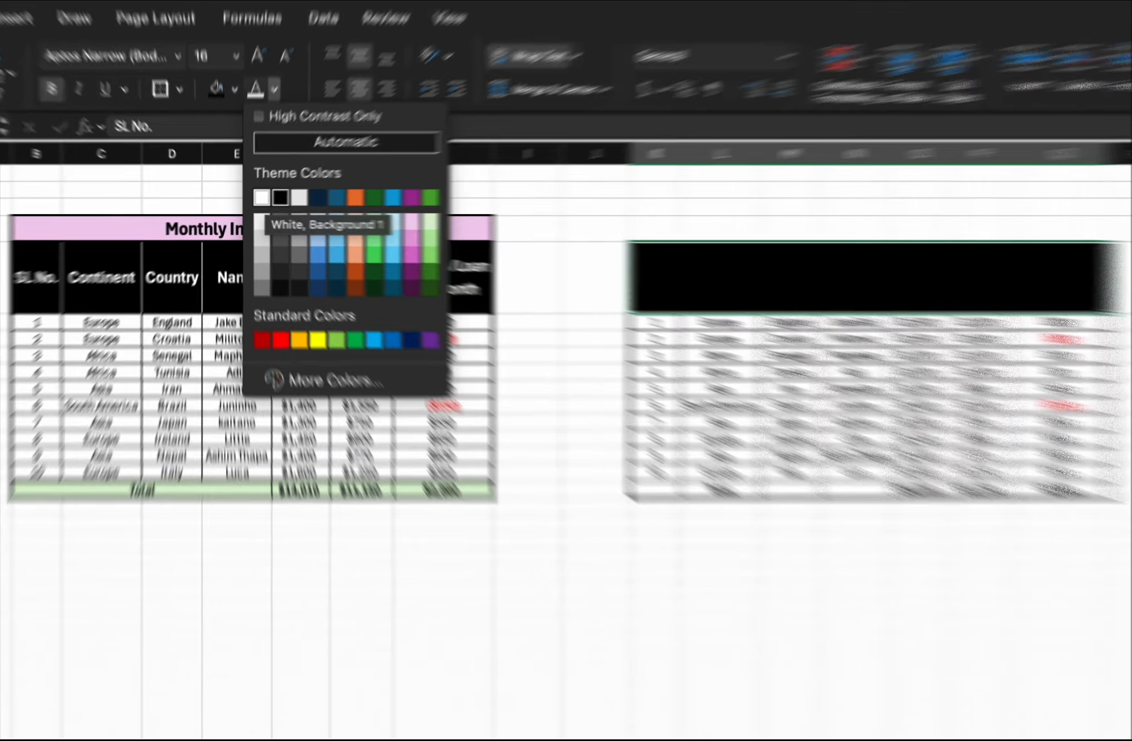
pyautogui.click(252, 201)
pyautogui.click(627, 373)
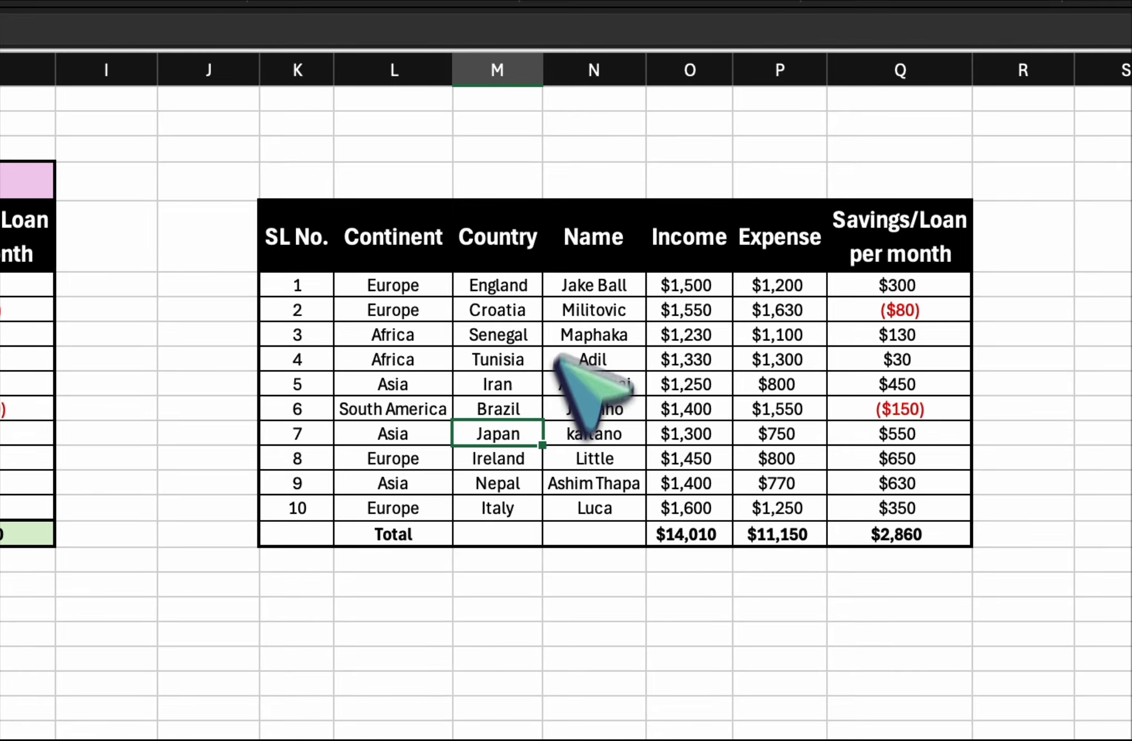
pyautogui.moveTo(300, 227); pyautogui.dragTo(873, 243)
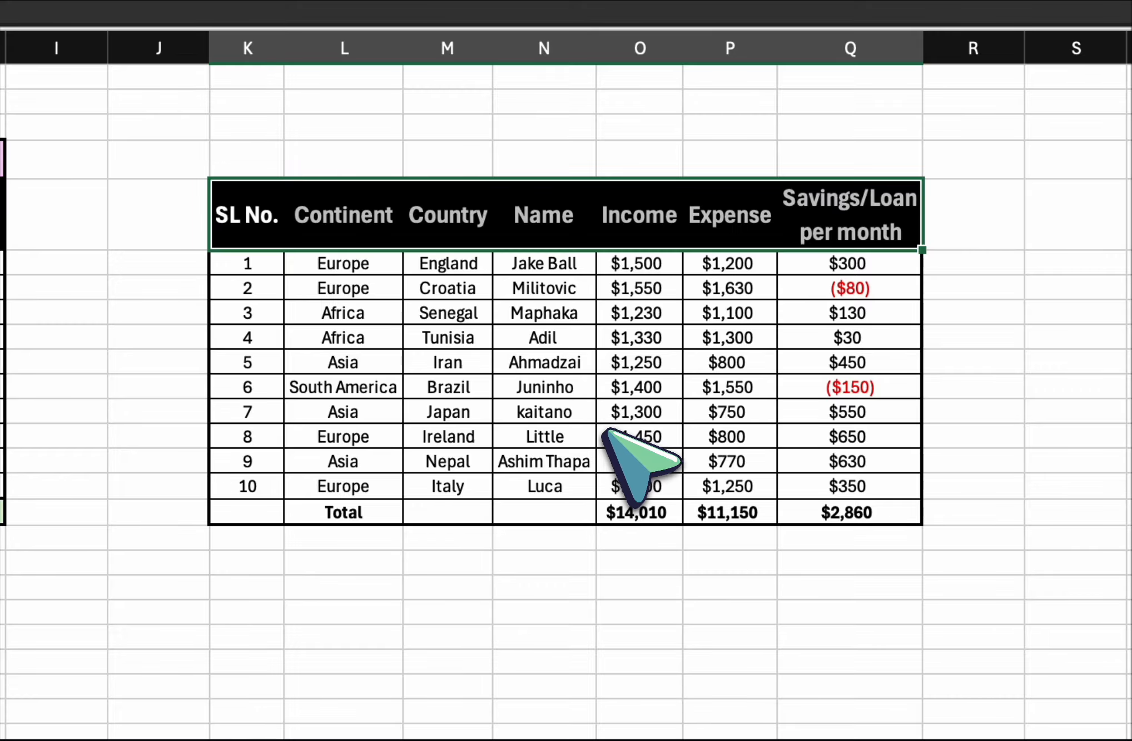
pyautogui.click(607, 433)
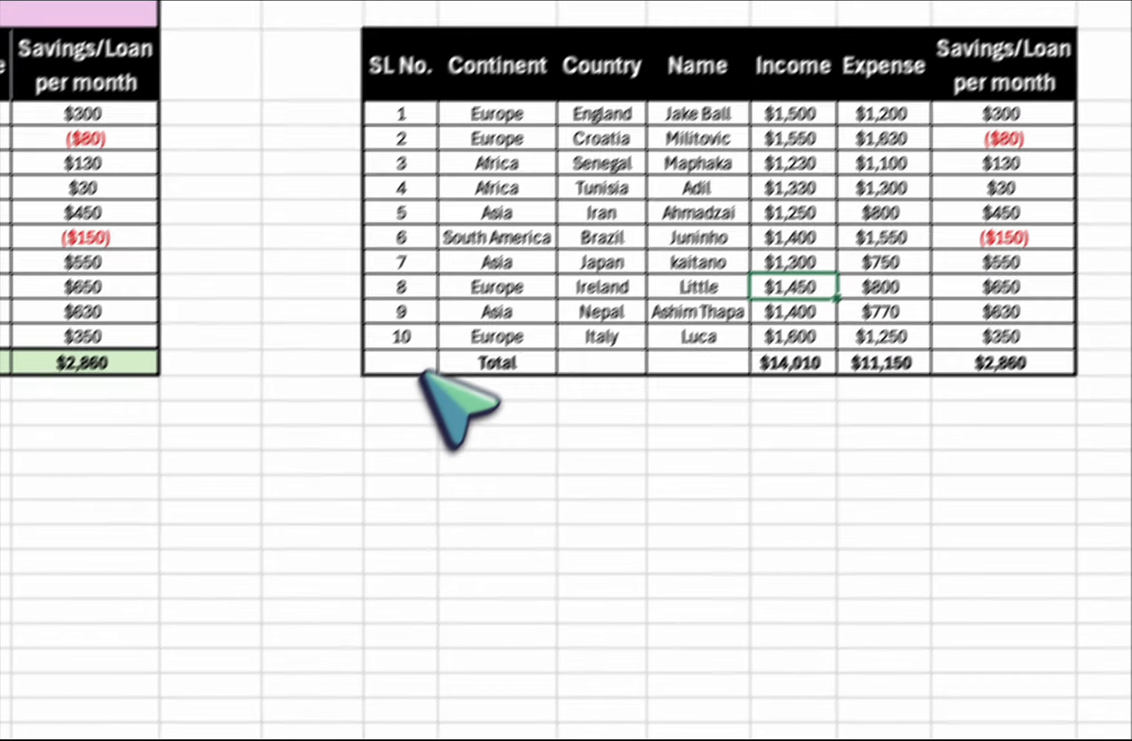
# Merge and center the Total label across cells K16 through N16 of the table copy.
pyautogui.moveTo(248, 511); pyautogui.dragTo(517, 509)
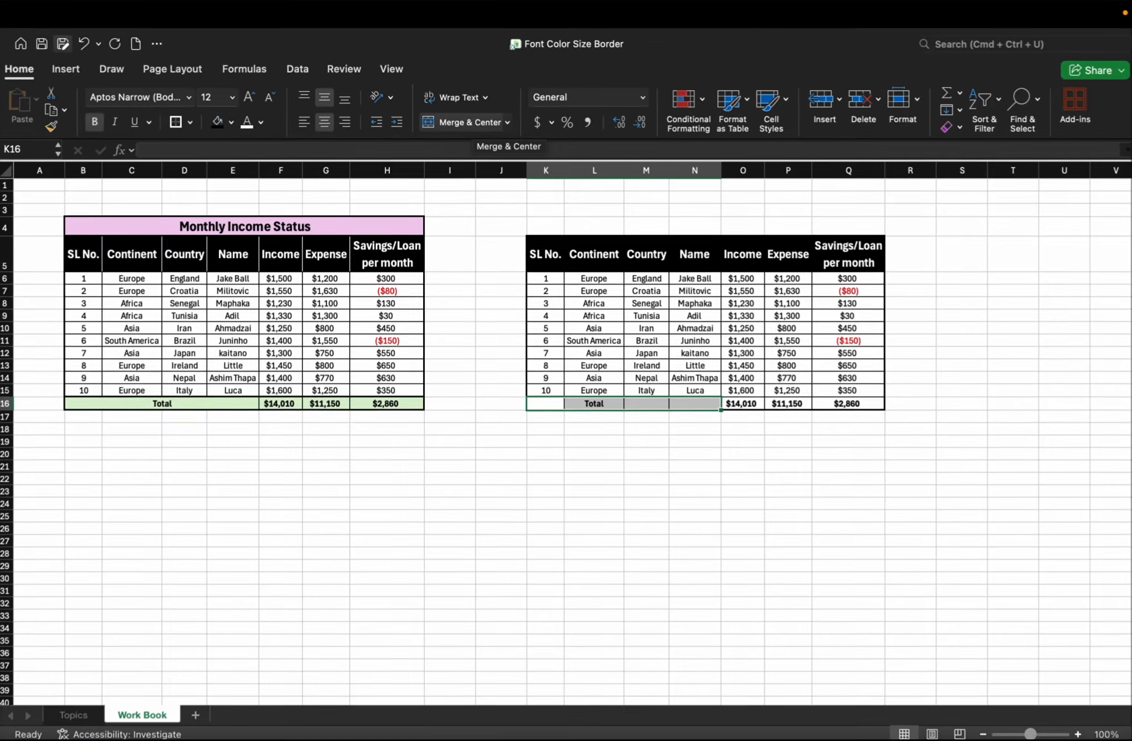
pyautogui.click(528, 220)
pyautogui.click(653, 448)
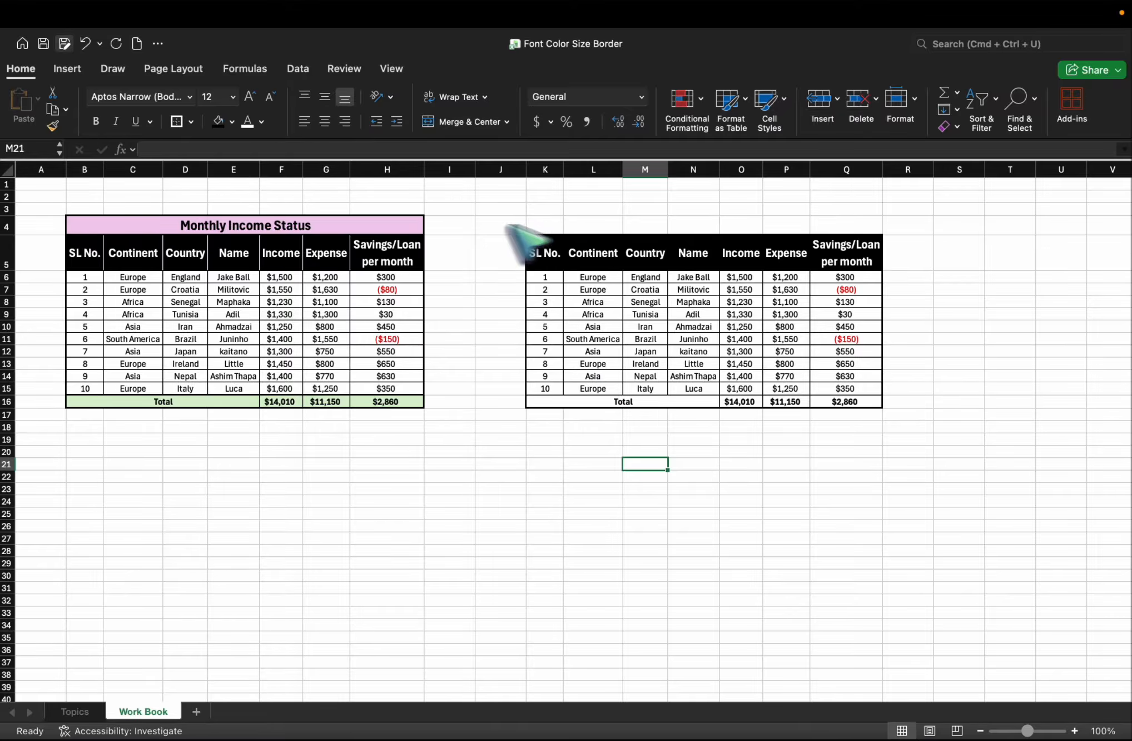
# Merge and center cells K4 through Q4 above the header row of the table copy.
pyautogui.click(285, 226)
pyautogui.click(471, 351)
pyautogui.moveTo(547, 226); pyautogui.dragTo(770, 229)
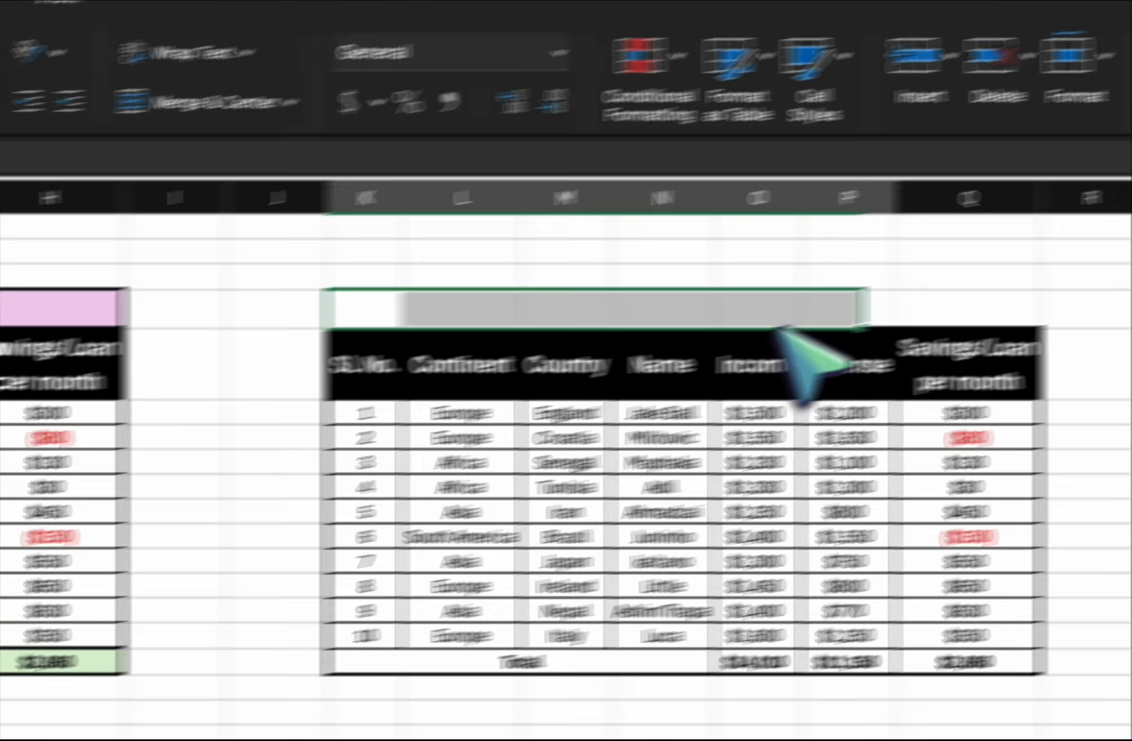
pyautogui.moveTo(781, 331); pyautogui.dragTo(968, 323)
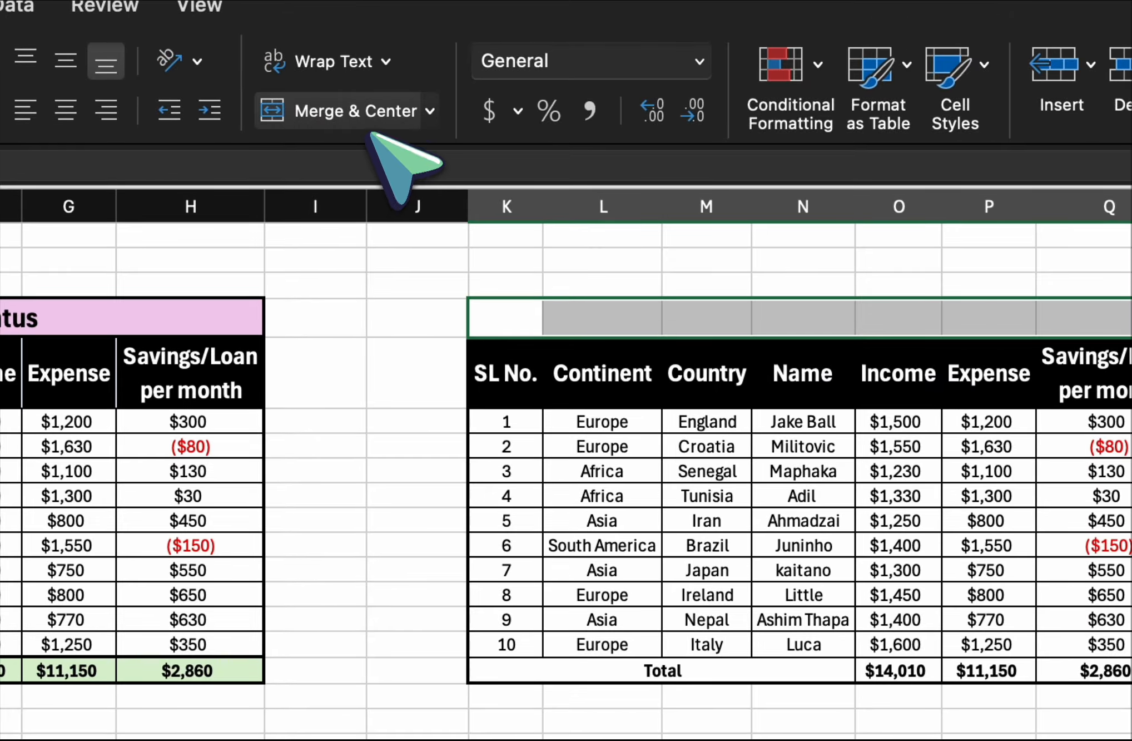
pyautogui.click(372, 127)
# Enter the title Monthly Income Status in the merged cell above the table copy's header row.
pyautogui.doubleClick(768, 329)
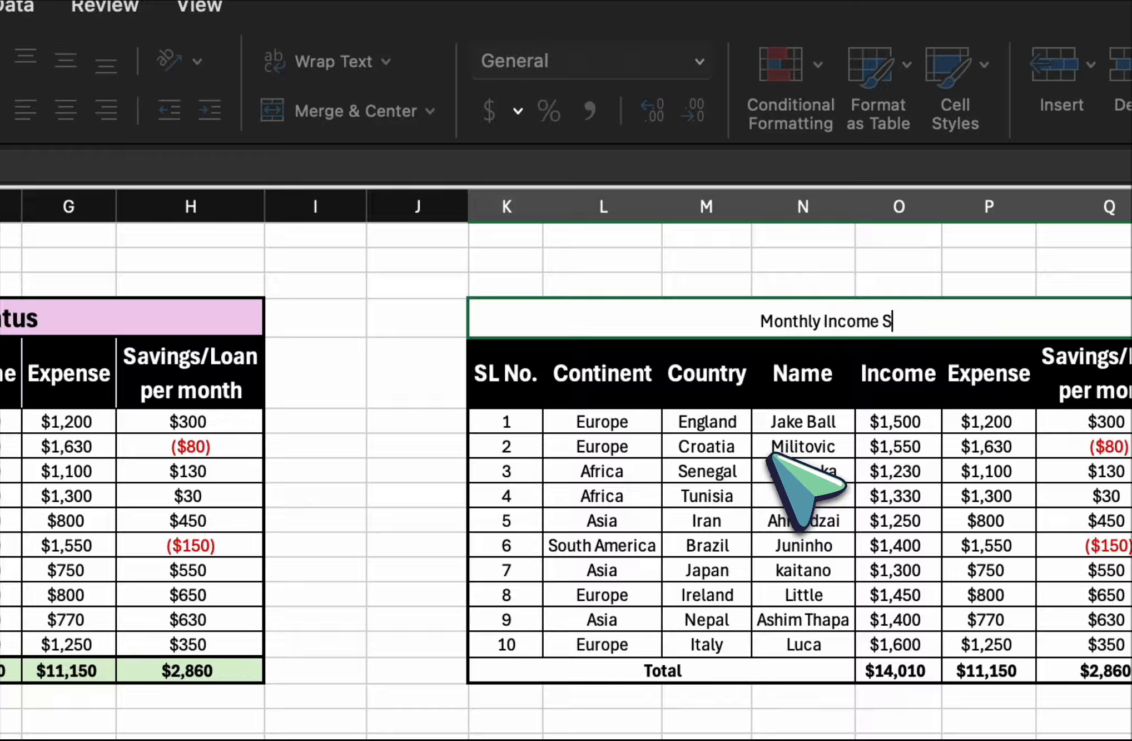
pyautogui.press('BackSpace')
pyautogui.write('atus')
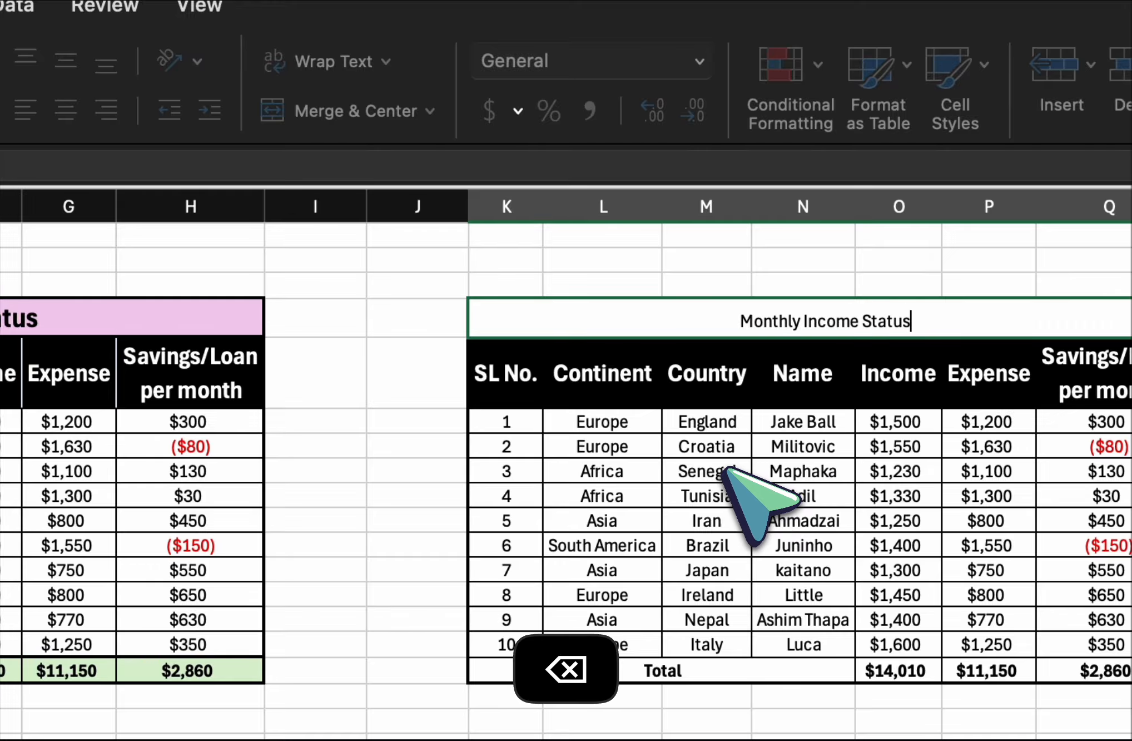
pyautogui.press('Return')
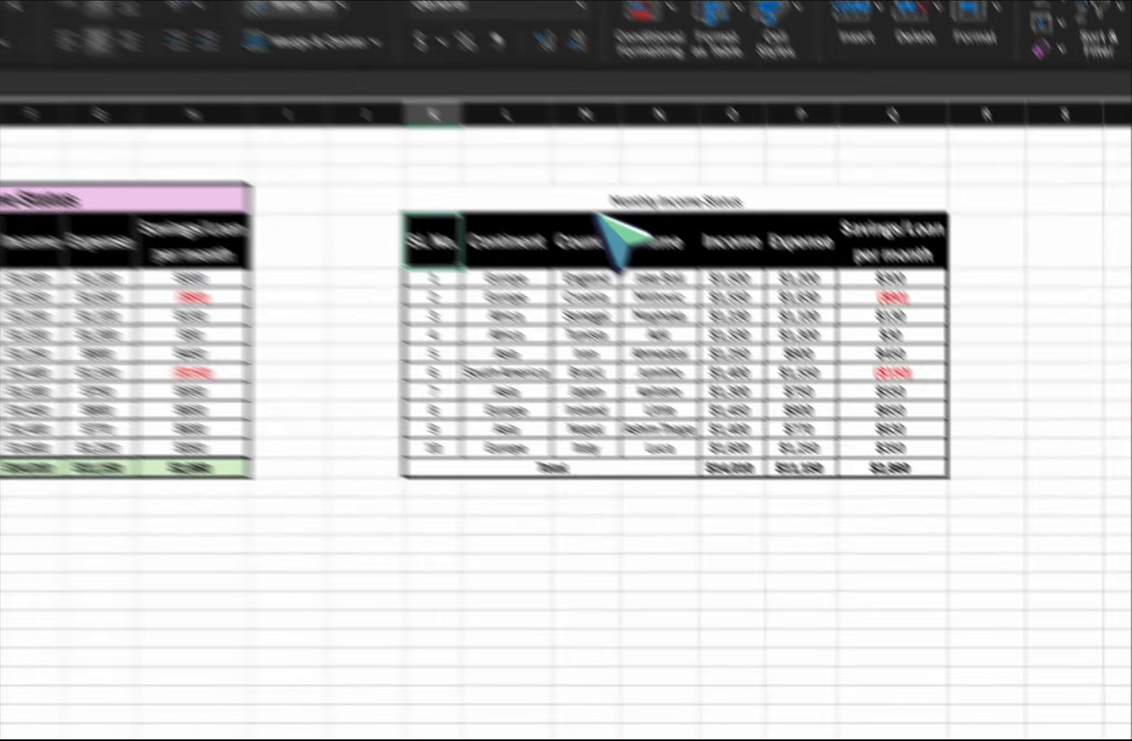
# Make the table copy's title bold at font size 18 and fill its merged cell with the lightest pink theme tint.
pyautogui.click(637, 314)
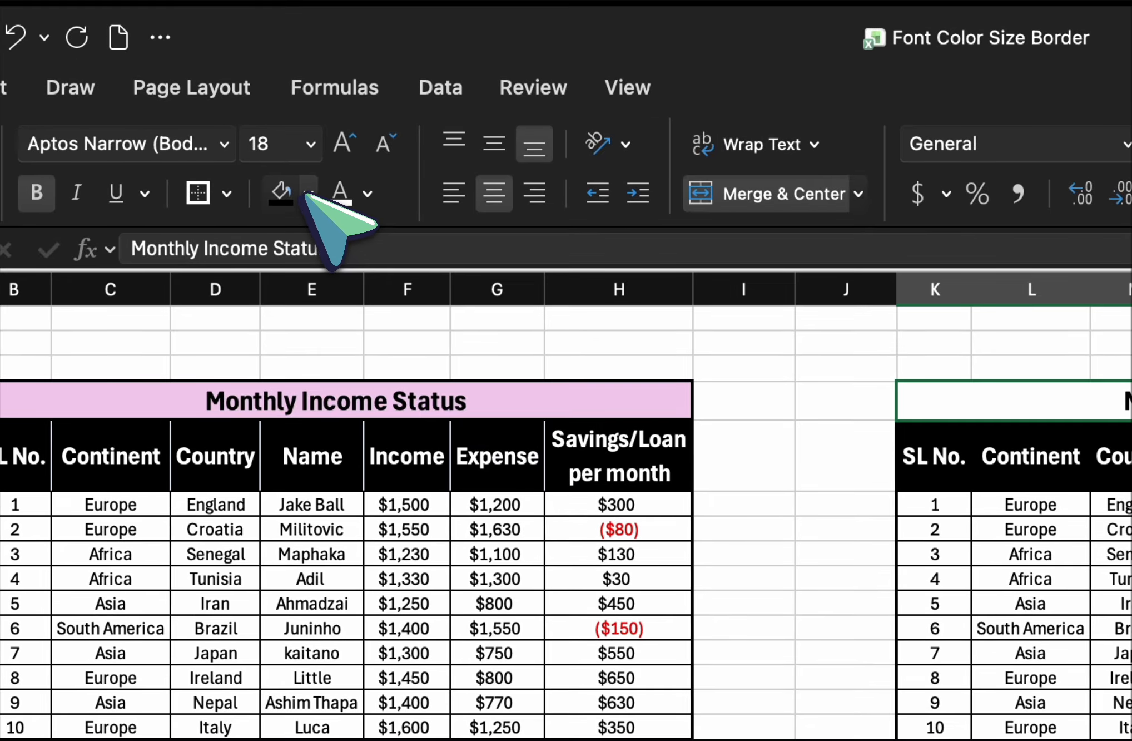
pyautogui.click(271, 183)
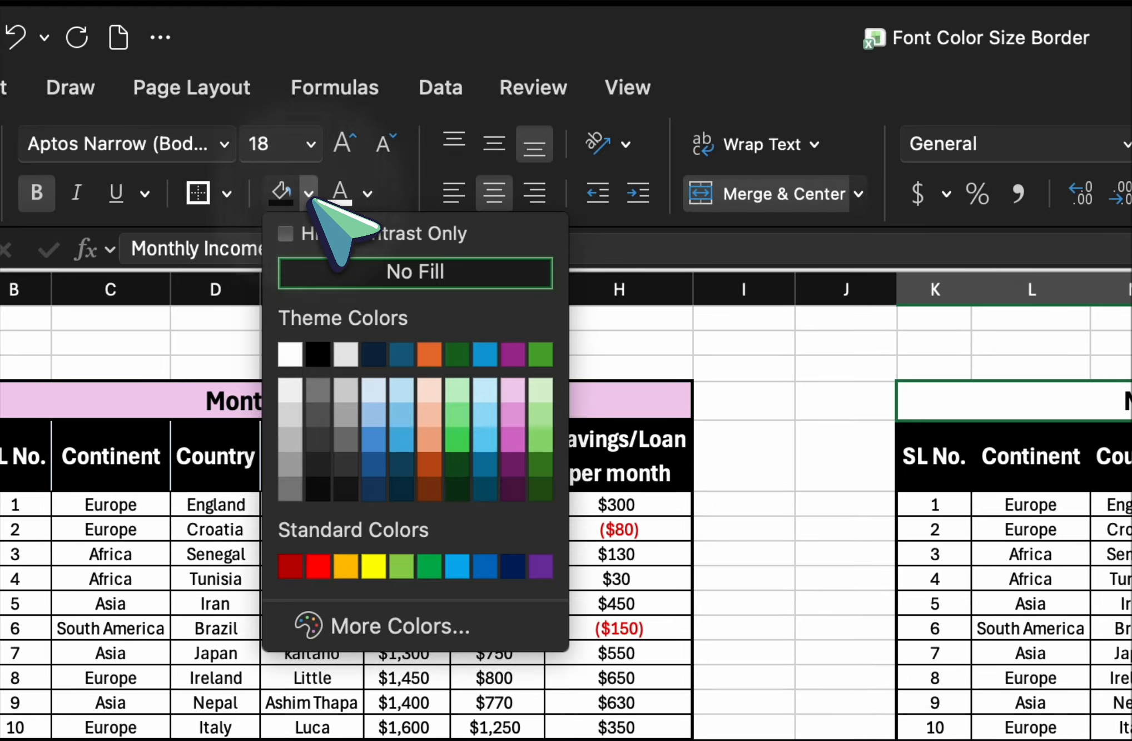
pyautogui.click(513, 389)
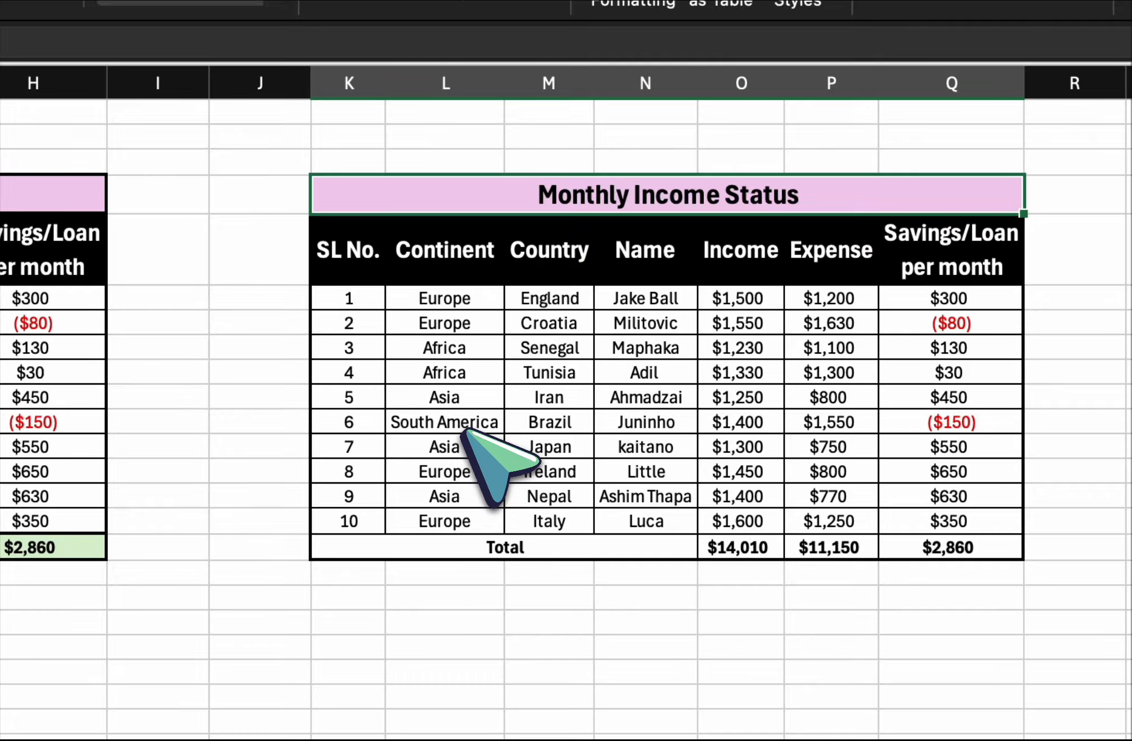
pyautogui.click(1048, 634)
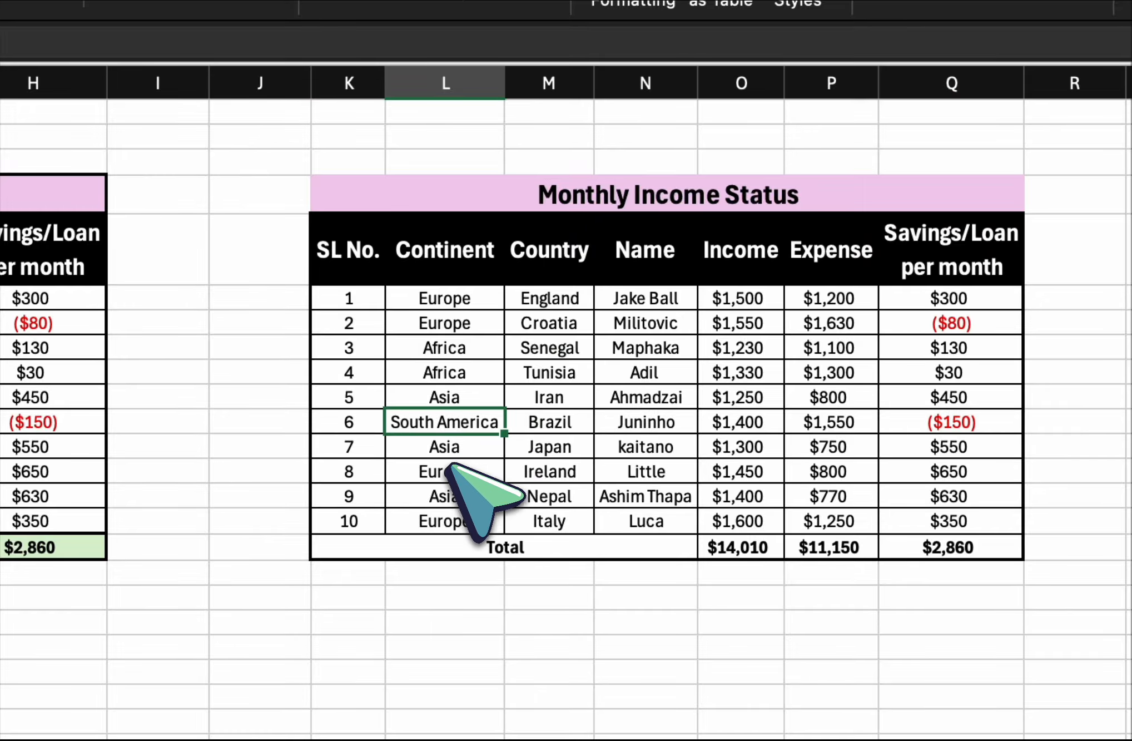
# Fill the Total row of the table copy, K16 through Q16, with light green.
pyautogui.moveTo(345, 521); pyautogui.dragTo(937, 545)
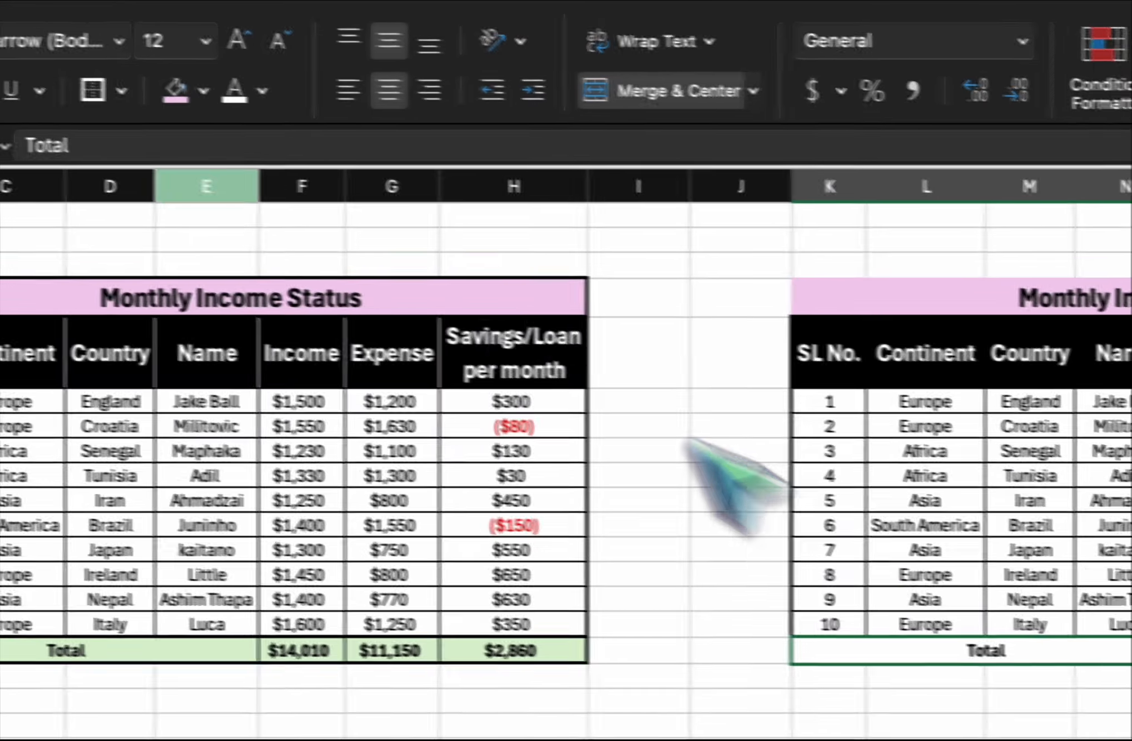
pyautogui.click(203, 90)
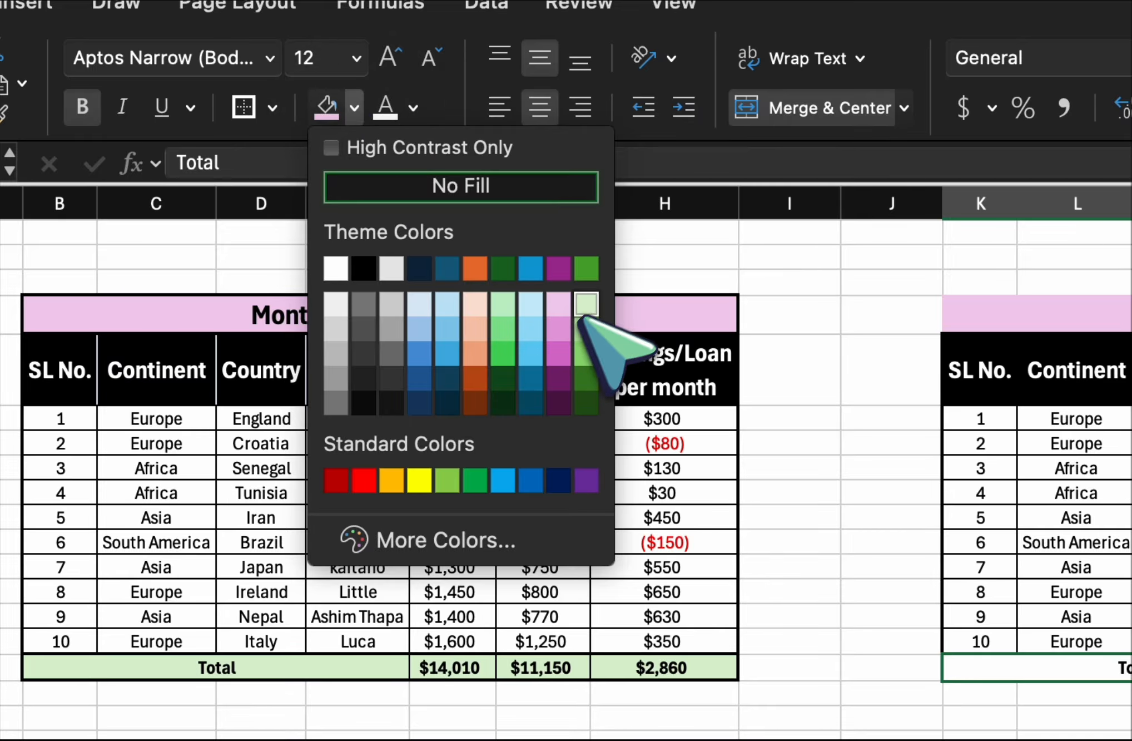
pyautogui.click(586, 304)
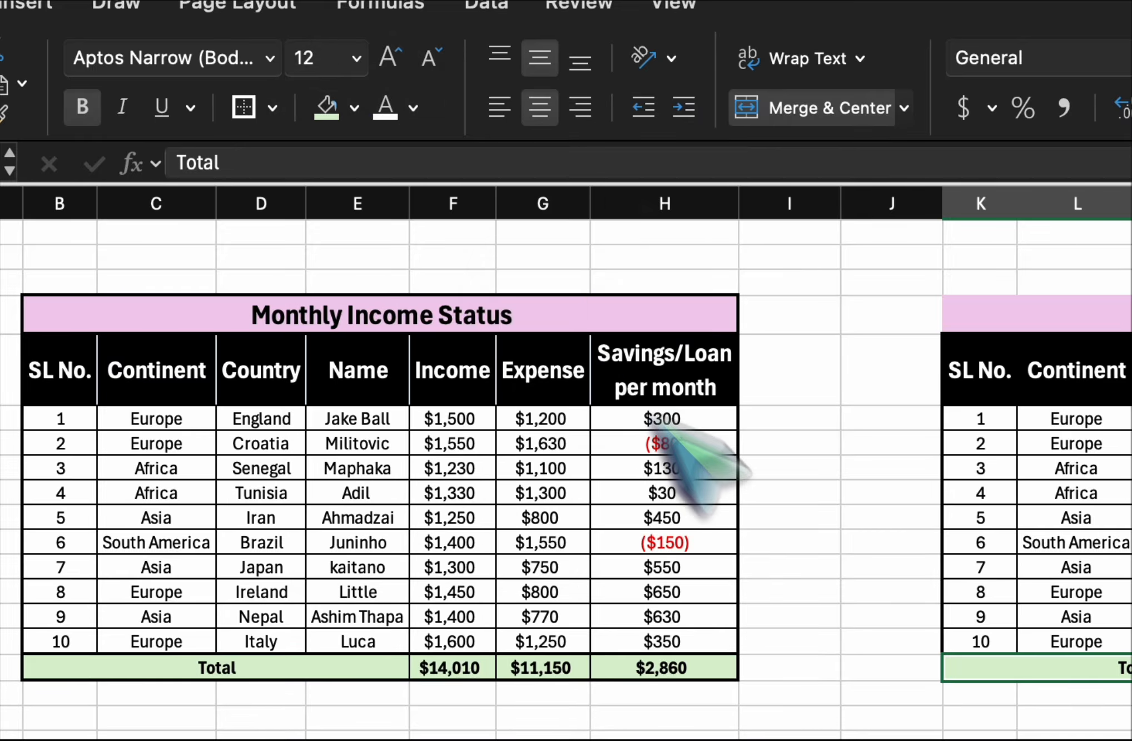
pyautogui.click(980, 692)
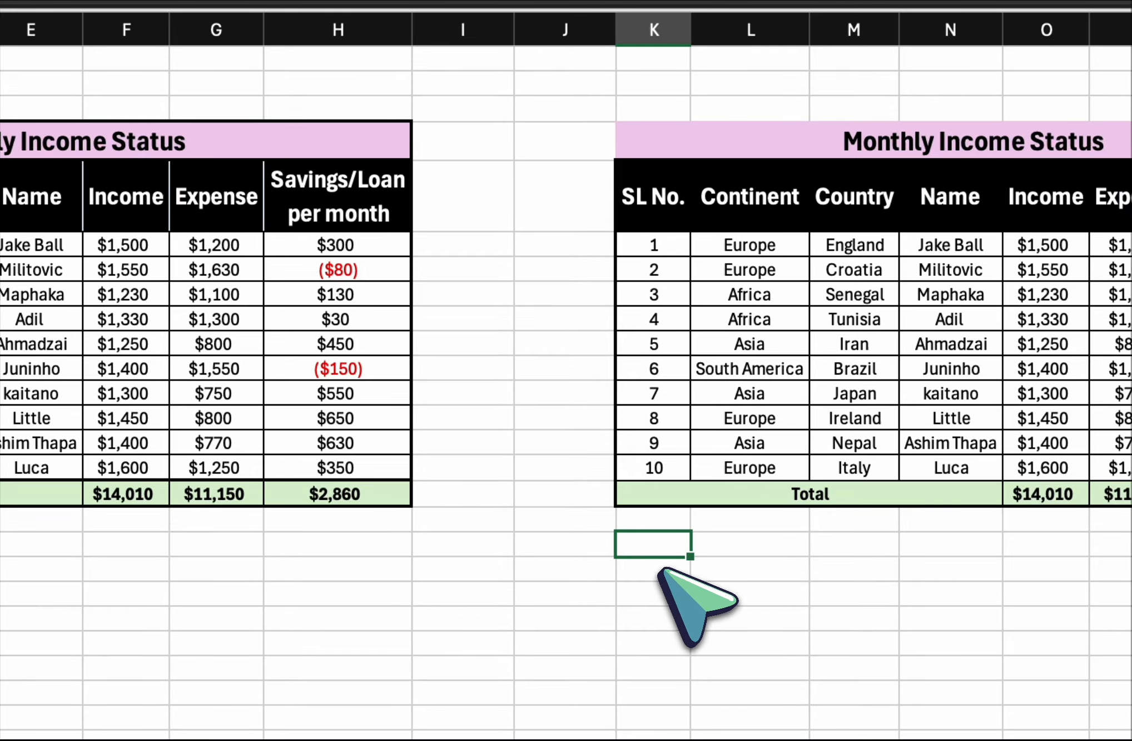
# Apply a thick box border around the whole table copy, K4 through Q16, and another around K5 through Q15.
pyautogui.moveTo(830, 140); pyautogui.dragTo(895, 489)
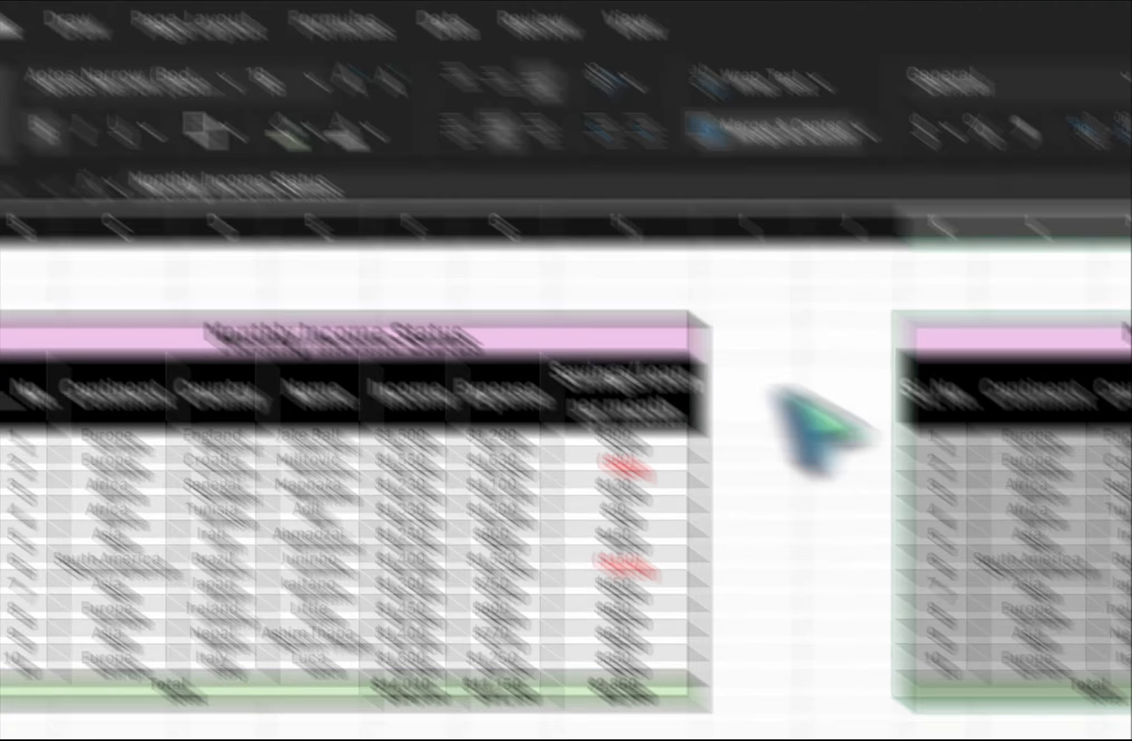
pyautogui.click(771, 222)
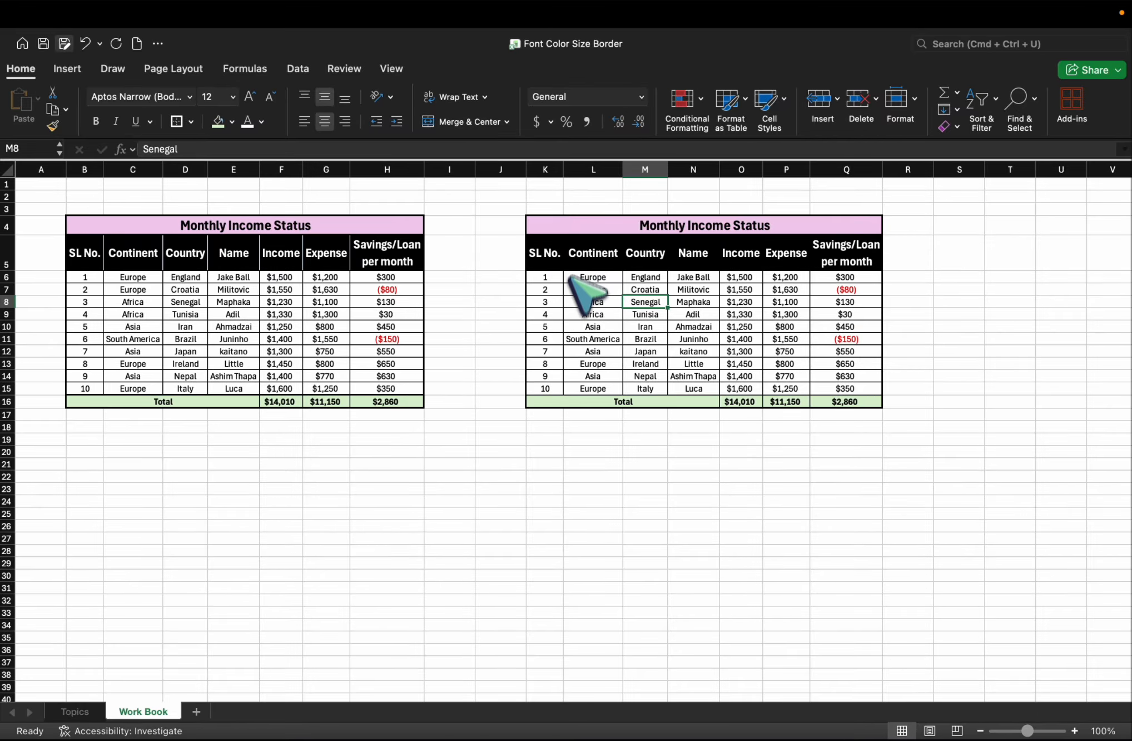
pyautogui.moveTo(556, 252); pyautogui.dragTo(831, 370)
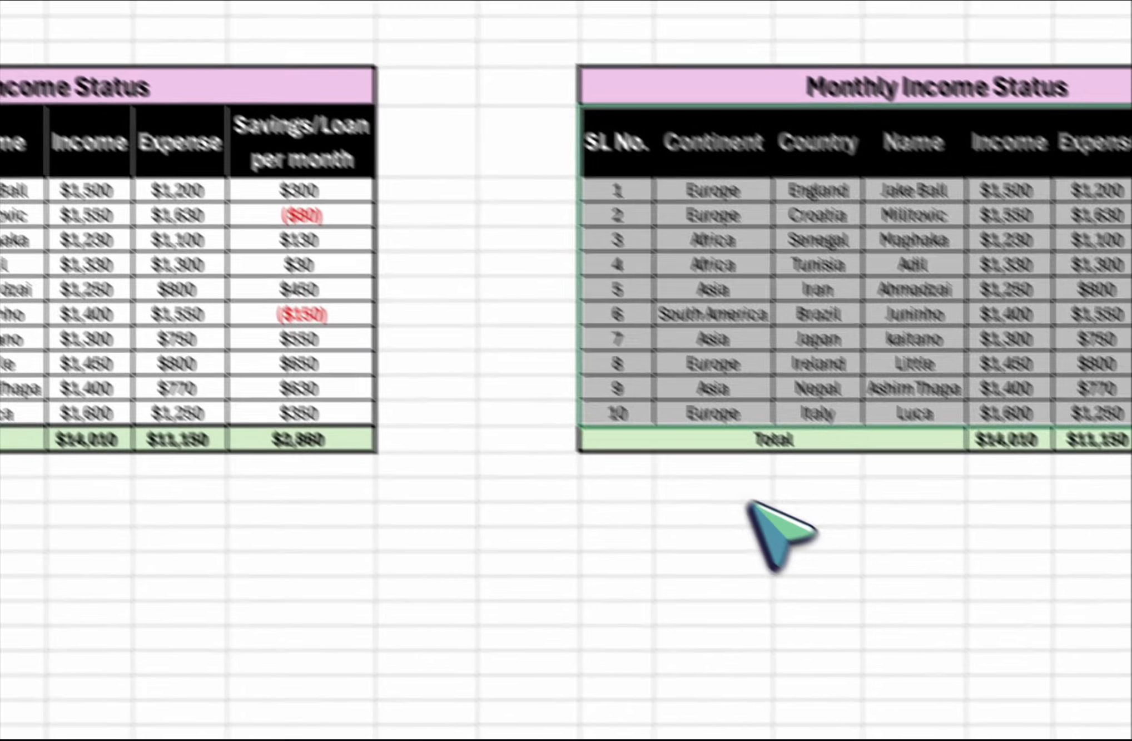
pyautogui.click(753, 505)
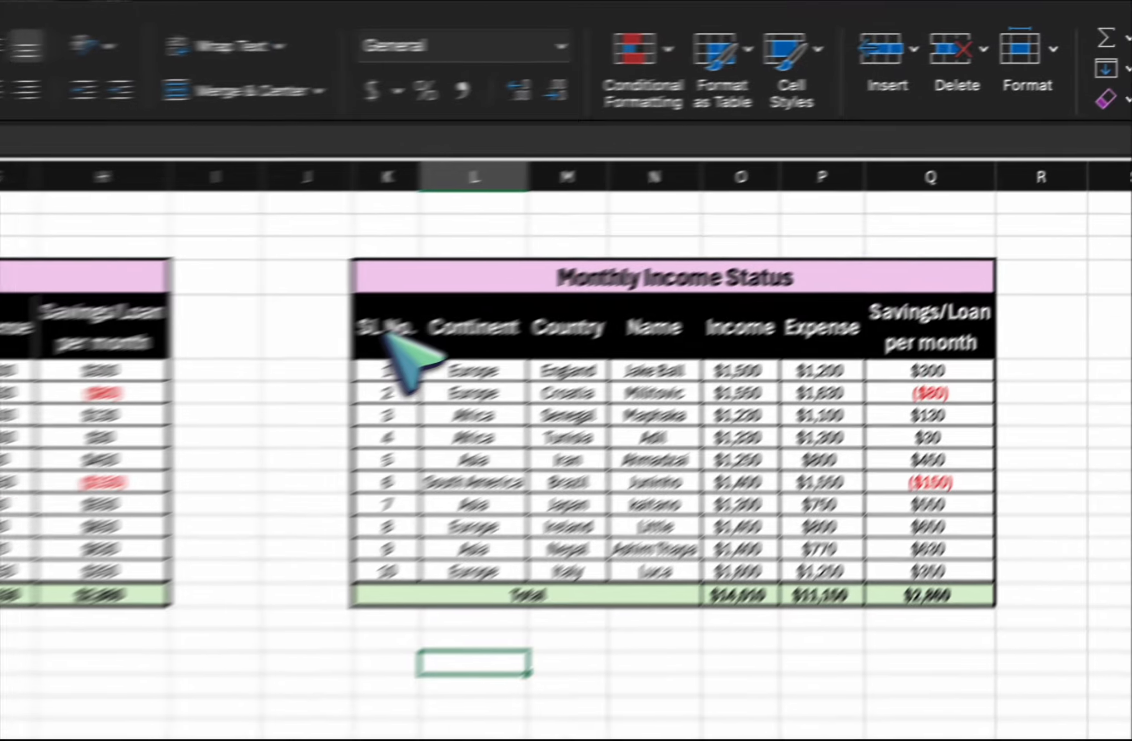
# Set the border line color to white and draw vertical borders between the black header cells K5 through Q5 of the table copy.
pyautogui.moveTo(385, 332); pyautogui.dragTo(912, 332)
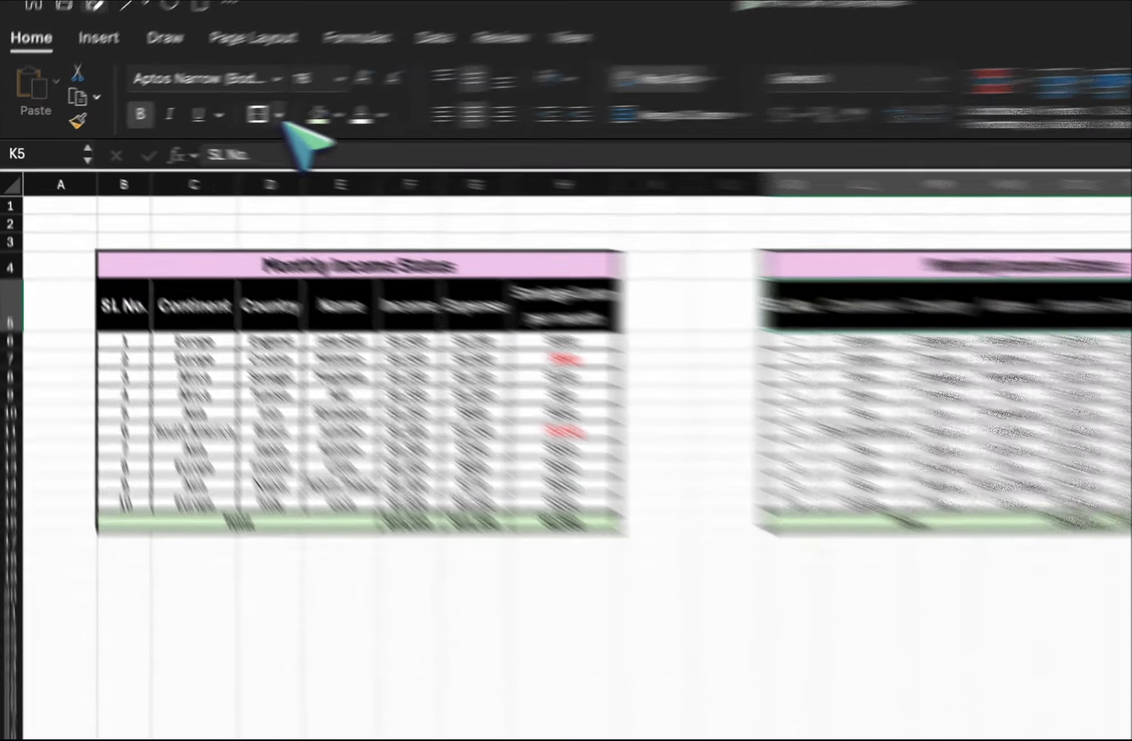
pyautogui.click(190, 122)
pyautogui.moveTo(253, 496)
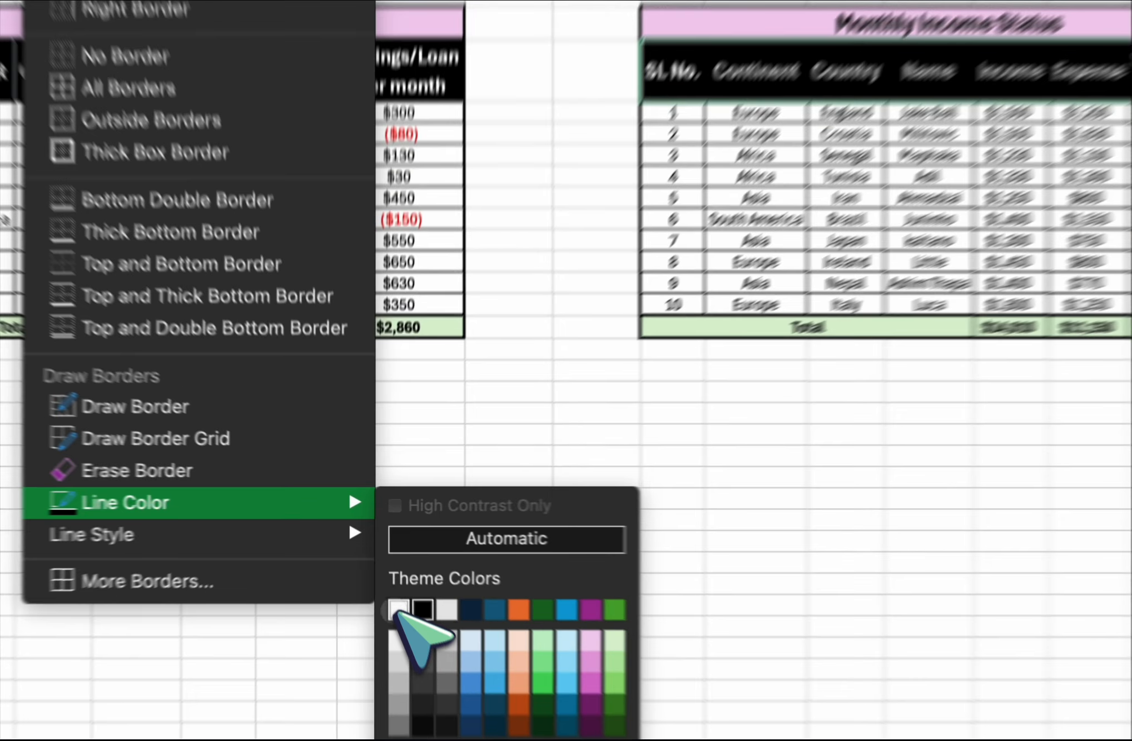
pyautogui.click(385, 566)
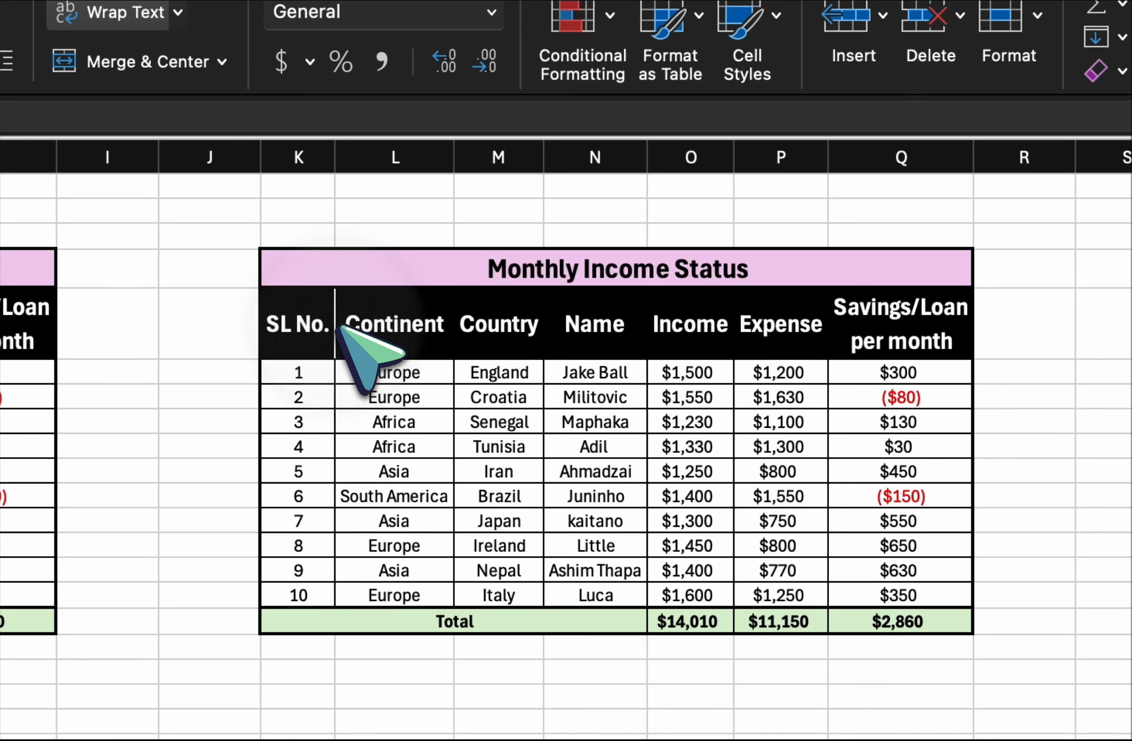
pyautogui.click(548, 325)
pyautogui.click(652, 327)
pyautogui.click(739, 331)
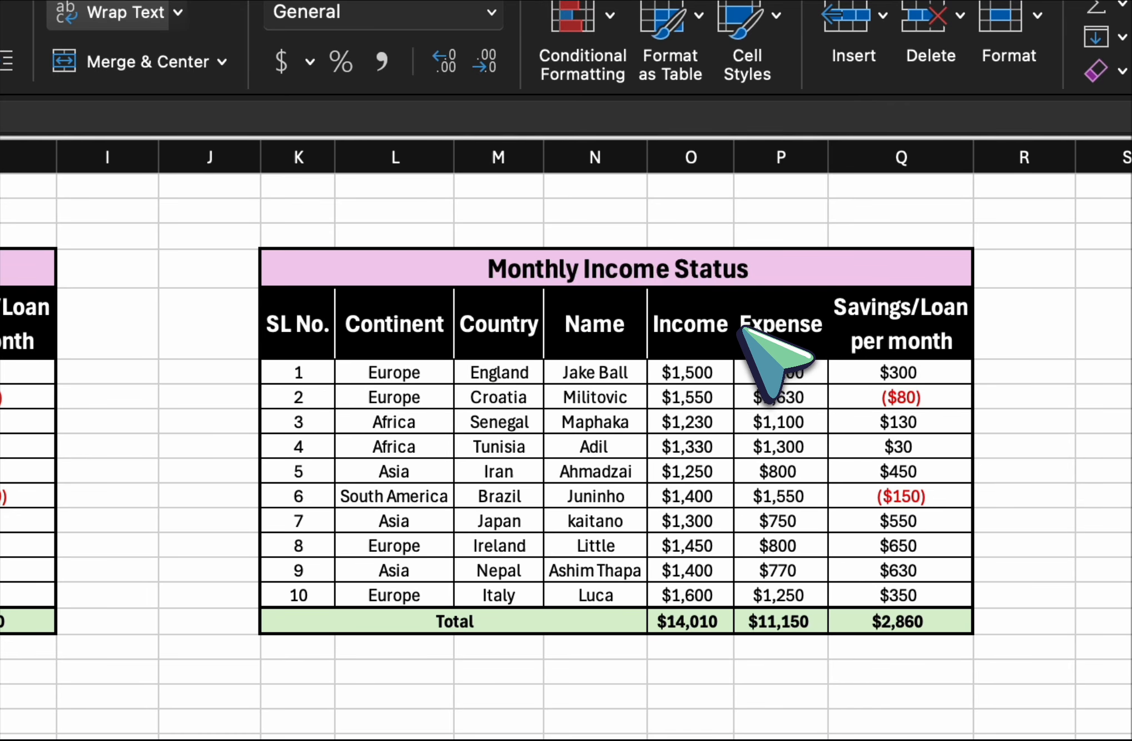
pyautogui.click(832, 334)
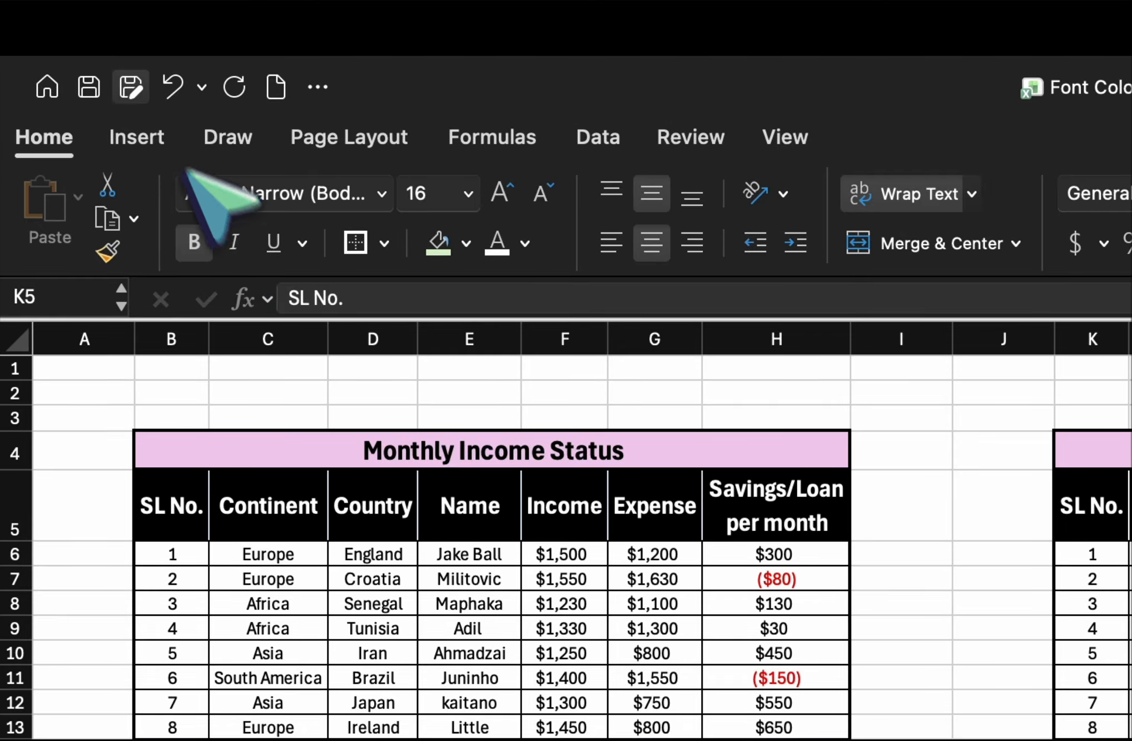
# Save the workbook and deselect the header row.
pyautogui.click(89, 86)
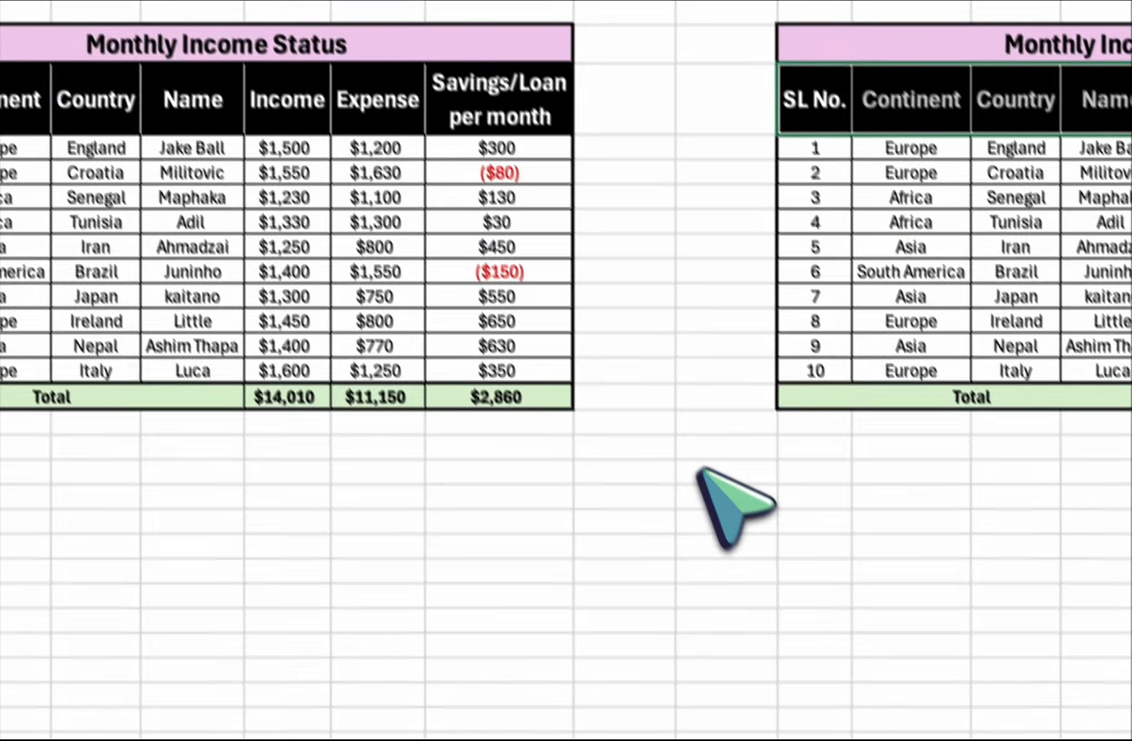
pyautogui.click(709, 476)
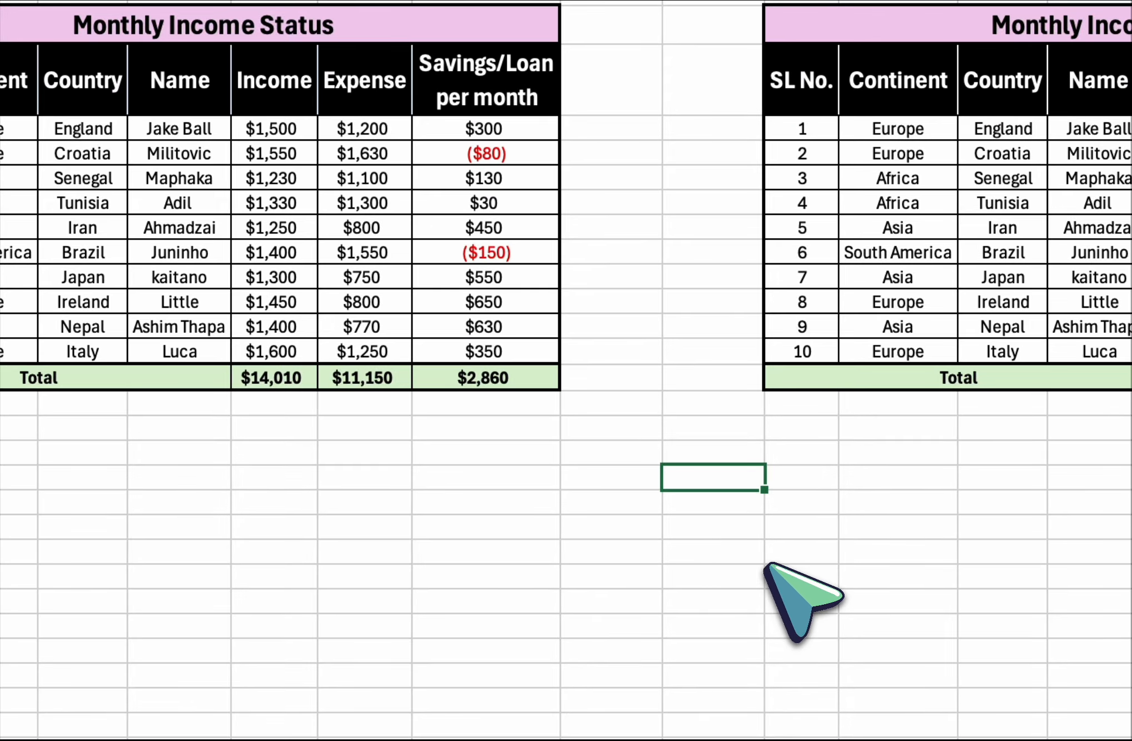